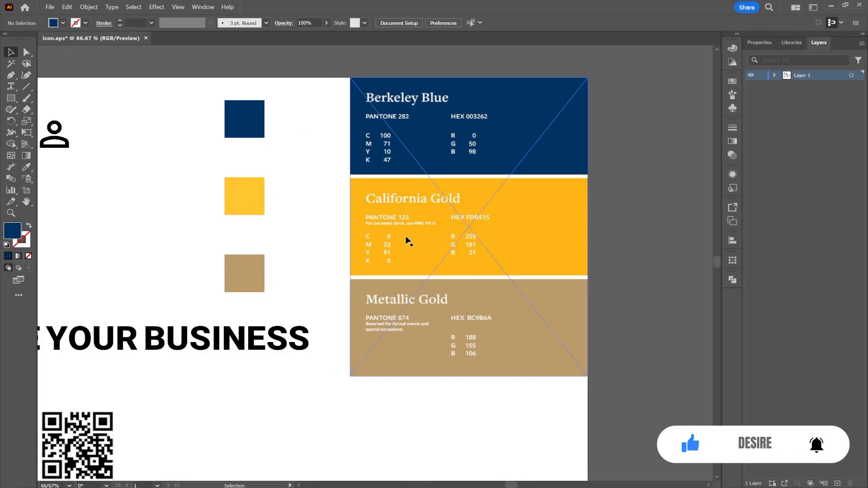
Step: Start a new document and show the Print presets
{"action": "left_click", "coordinate": [51, 8]}
{"action": "left_click", "coordinate": [58, 18]}
{"action": "left_click", "coordinate": [310, 96]}
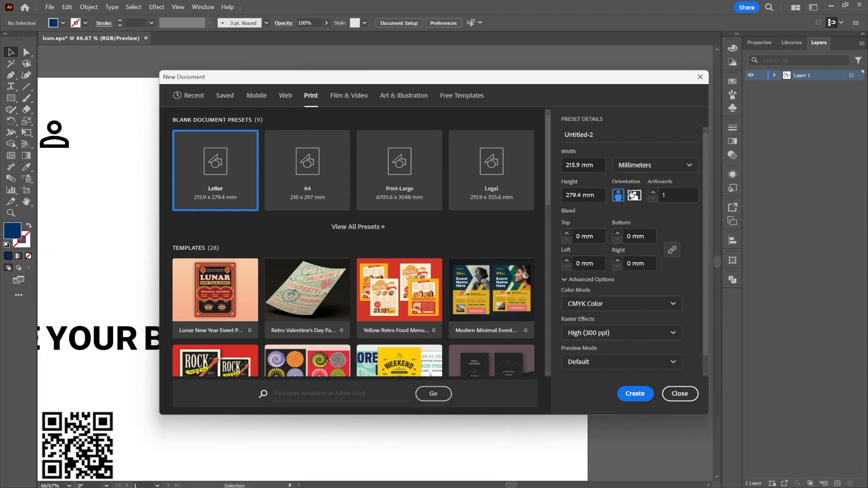
{"action": "left_click", "coordinate": [399, 192]}
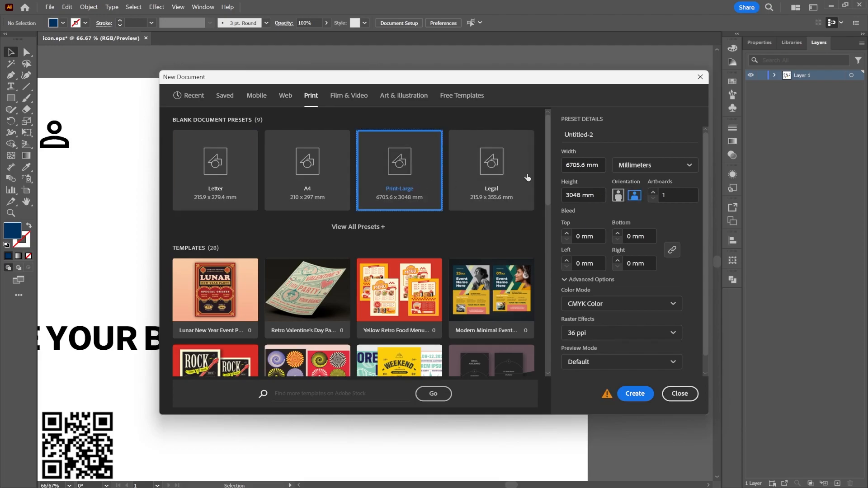
{"action": "left_click", "coordinate": [623, 167]}
{"action": "left_click", "coordinate": [664, 304]}
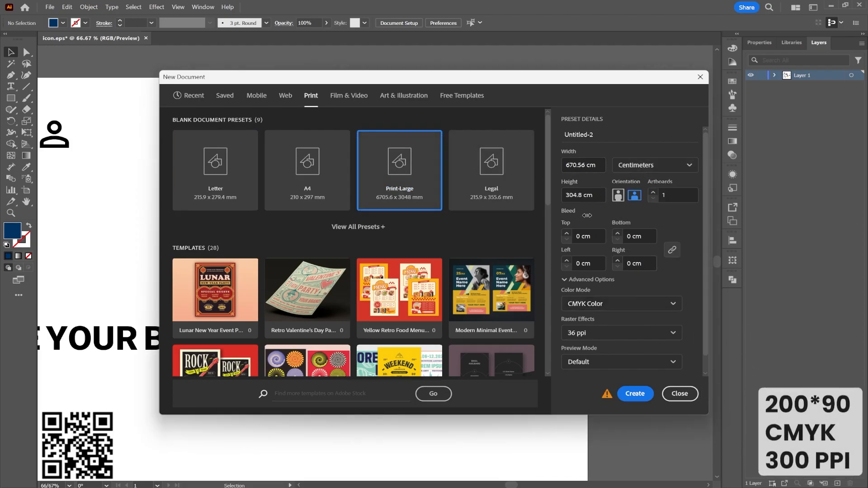
Step: Choose the A4 preset with centimeters as unit and set the page to 90 cm wide and 200 cm high in portrait orientation
{"action": "left_click", "coordinate": [302, 178]}
{"action": "left_click", "coordinate": [651, 165]}
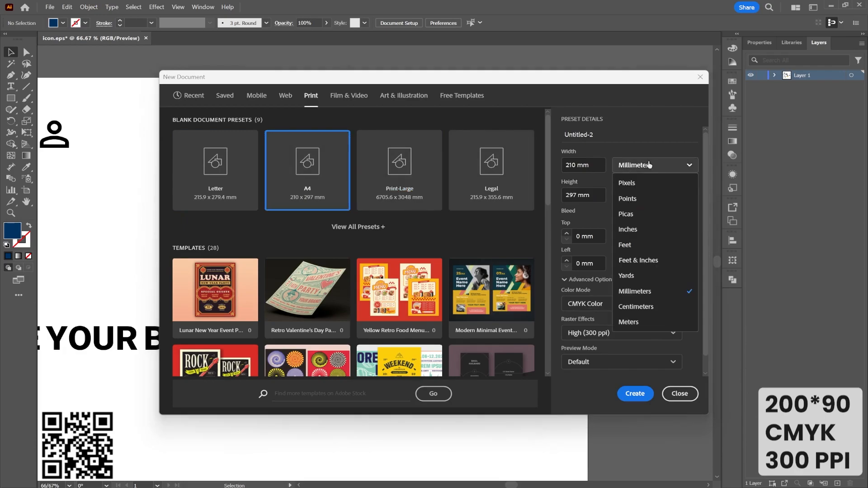
{"action": "left_click", "coordinate": [637, 292]}
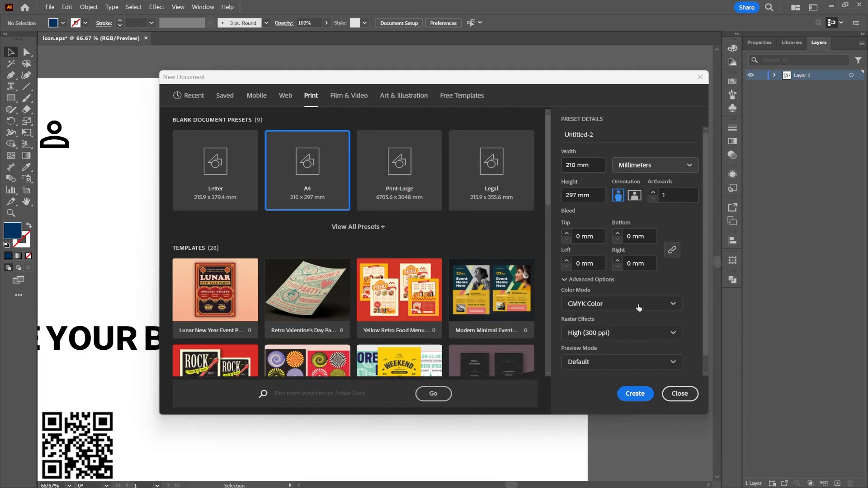
{"action": "double_click", "coordinate": [571, 166]}
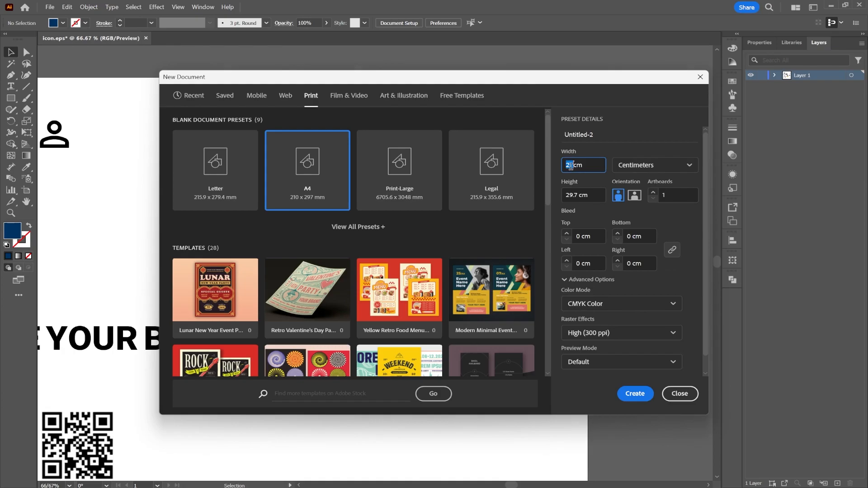
{"action": "left_click", "coordinate": [573, 195]}
{"action": "type", "text": "90cm"}
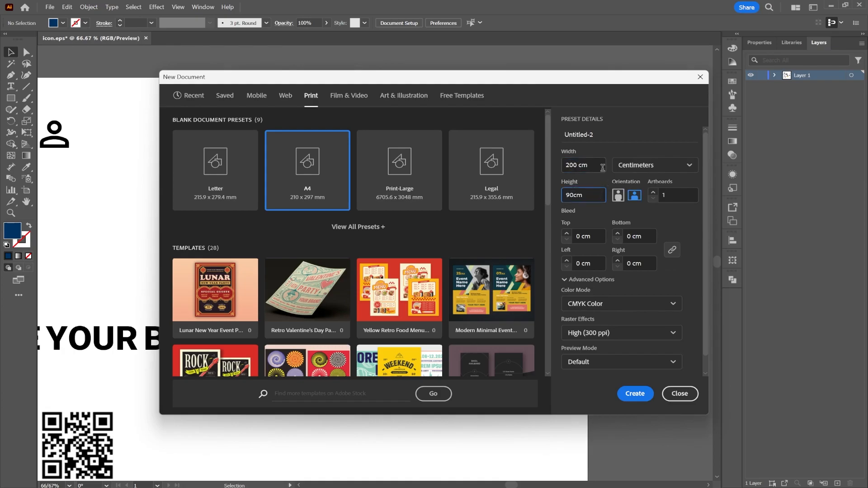
{"action": "left_click", "coordinate": [616, 196]}
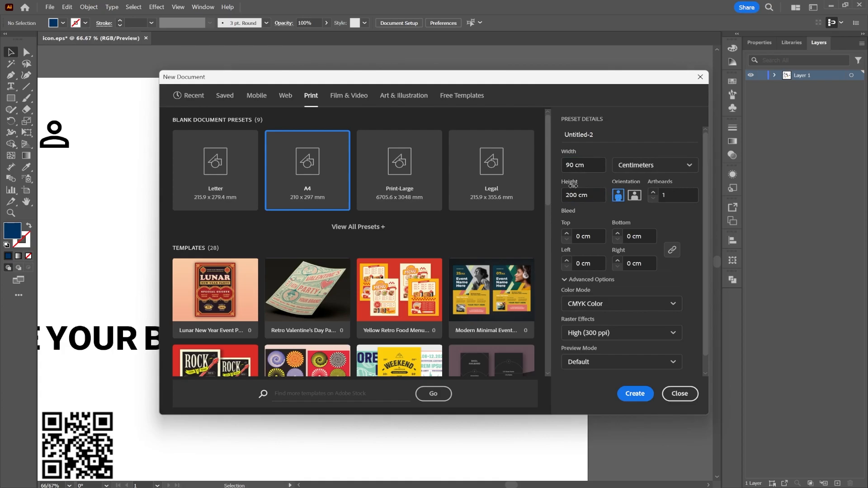
Step: Add an equal bleed on all four sides and create the document
{"action": "left_click", "coordinate": [566, 233]}
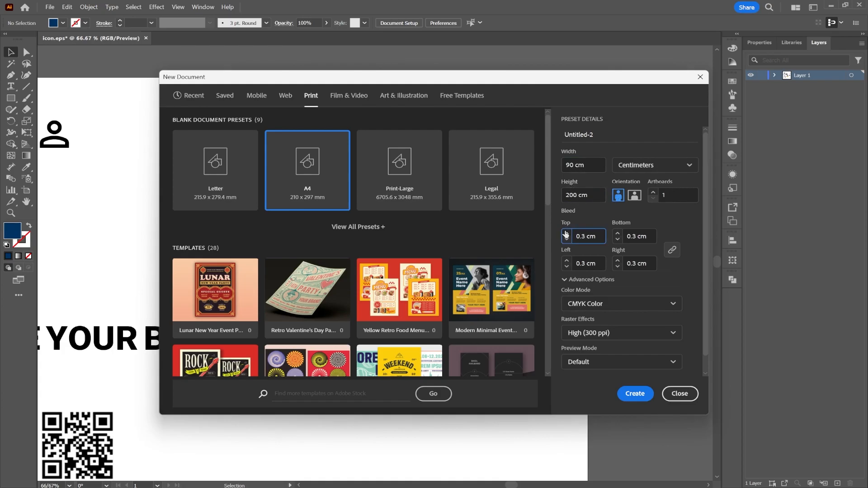
{"action": "left_click", "coordinate": [566, 233]}
{"action": "left_click", "coordinate": [566, 233]}
{"action": "left_click", "coordinate": [567, 240]}
{"action": "left_click", "coordinate": [567, 241]}
{"action": "left_click", "coordinate": [567, 241]}
{"action": "left_click", "coordinate": [633, 394]}
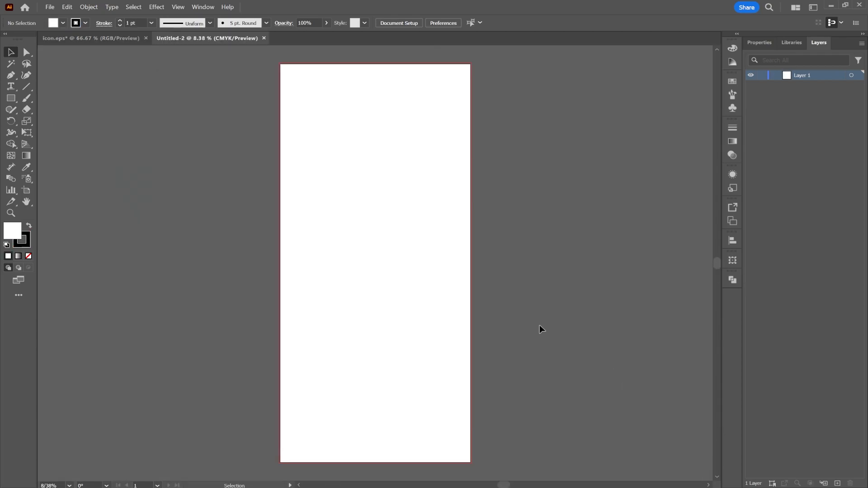
Step: Draw a rectangle about 90 cm wide and 97 cm high, covering the upper half of the artboard
{"action": "key", "text": "space"}
{"action": "mouse_move", "coordinate": [365, 209]}
{"action": "left_mouse_down"}
{"action": "mouse_move", "coordinate": [376, 232]}
{"action": "mouse_move", "coordinate": [365, 216]}
{"action": "left_mouse_up"}
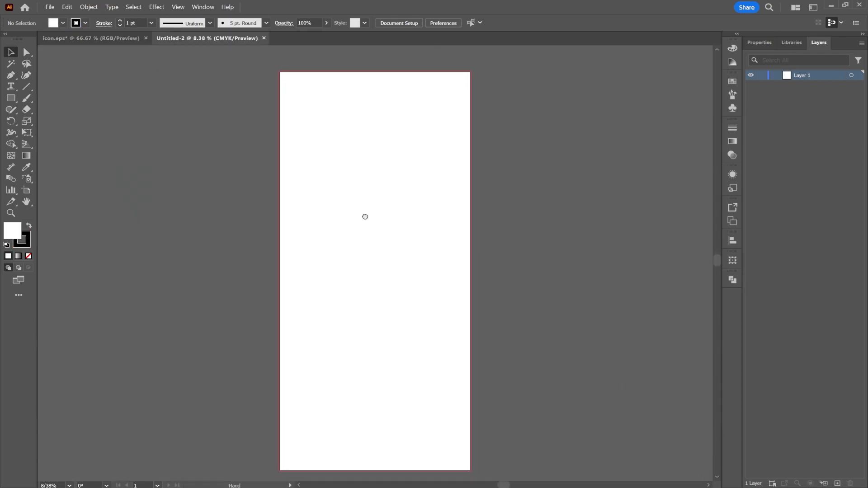
{"action": "left_click", "coordinate": [12, 98]}
{"action": "scroll", "coordinate": [279, 72], "scroll_direction": "up", "scroll_amount": 2}
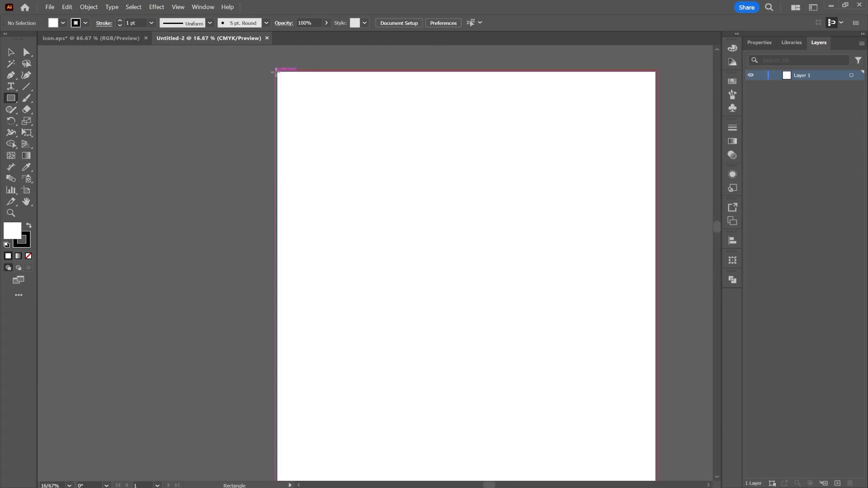
{"action": "left_click_drag", "start_coordinate": [277, 72], "coordinate": [656, 457]}
{"action": "scroll", "coordinate": [583, 316], "scroll_direction": "down", "scroll_amount": 2}
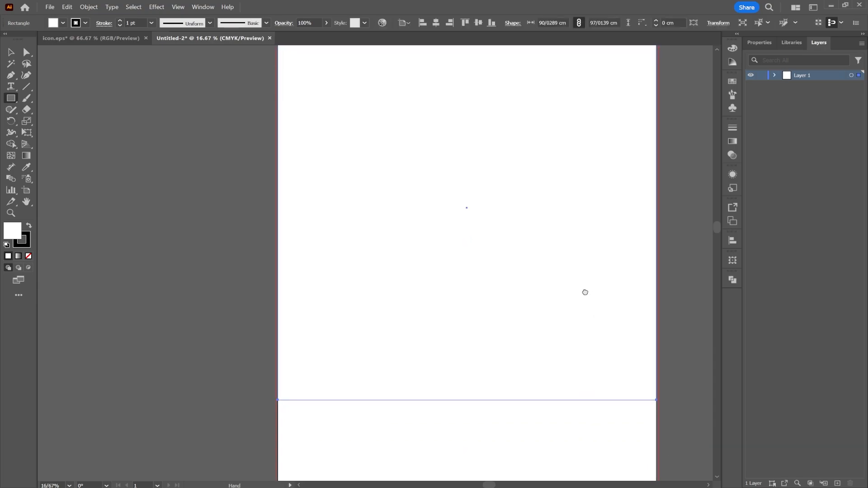
{"action": "scroll", "coordinate": [578, 290], "scroll_direction": "right", "scroll_amount": 1}
{"action": "scroll", "coordinate": [573, 293], "scroll_direction": "down", "scroll_amount": 1, "text": "alt"}
{"action": "scroll", "coordinate": [608, 310], "scroll_direction": "right", "scroll_amount": 2}
{"action": "scroll", "coordinate": [529, 277], "scroll_direction": "down", "scroll_amount": 3}
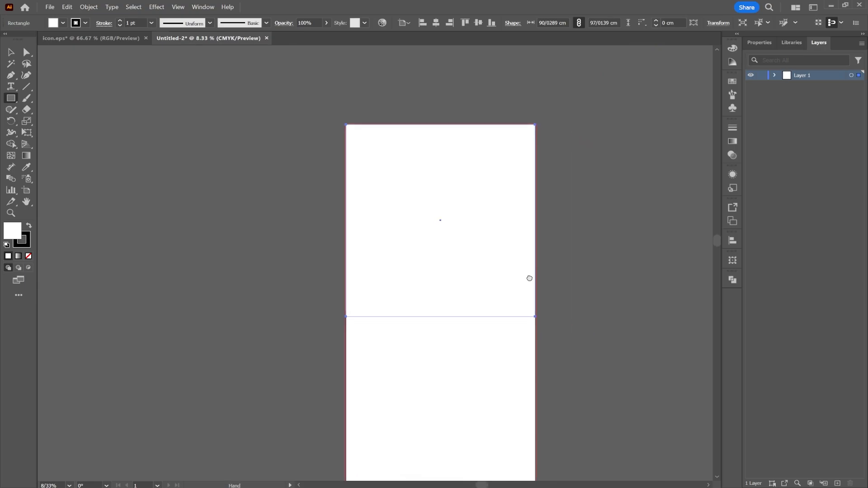
Step: Copy the three colour swatches from icon.eps into the new document and place them beside the artboard
{"action": "left_click", "coordinate": [117, 38]}
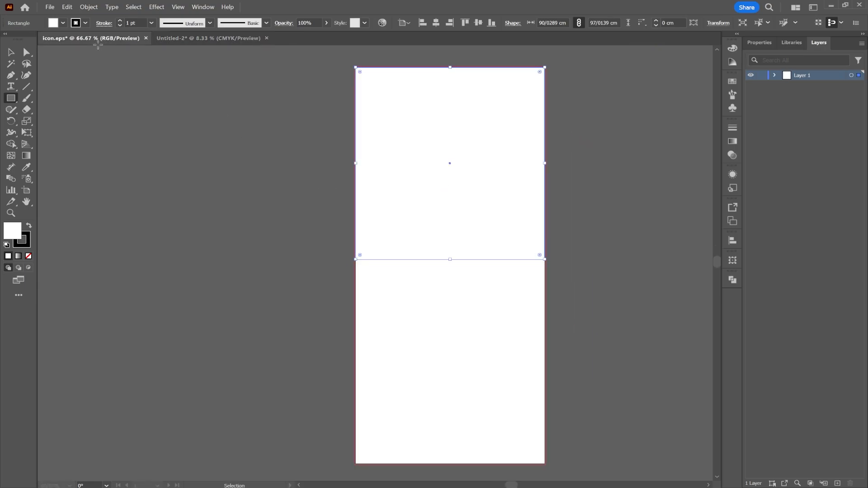
{"action": "left_click", "coordinate": [11, 52]}
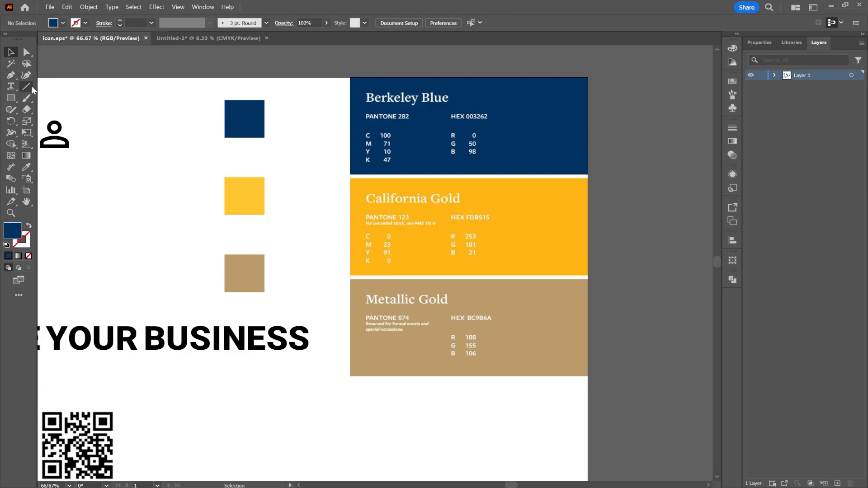
{"action": "left_click", "coordinate": [192, 304]}
{"action": "left_click", "coordinate": [202, 38]}
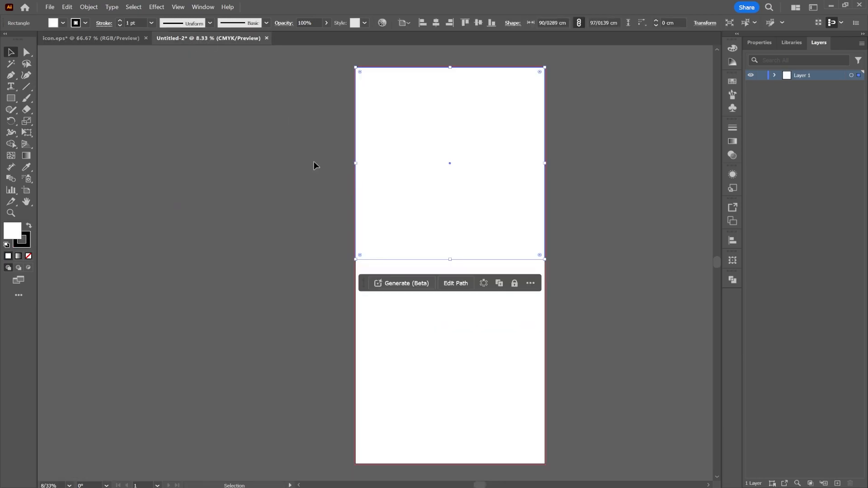
{"action": "key", "text": "ctrl+v"}
{"action": "left_click_drag", "start_coordinate": [375, 264], "coordinate": [219, 193]}
Step: Fill the large rectangle with the dark blue swatch's colour using the Eyedropper
{"action": "left_click", "coordinate": [411, 186]}
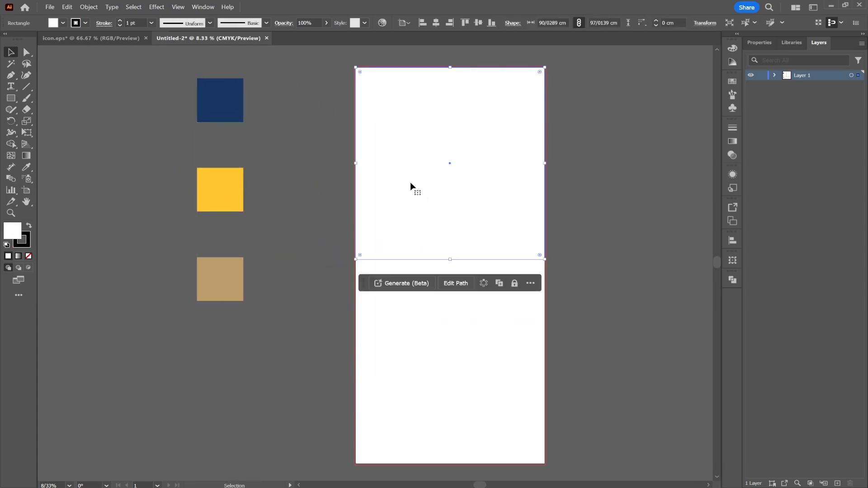
{"action": "left_click", "coordinate": [27, 169]}
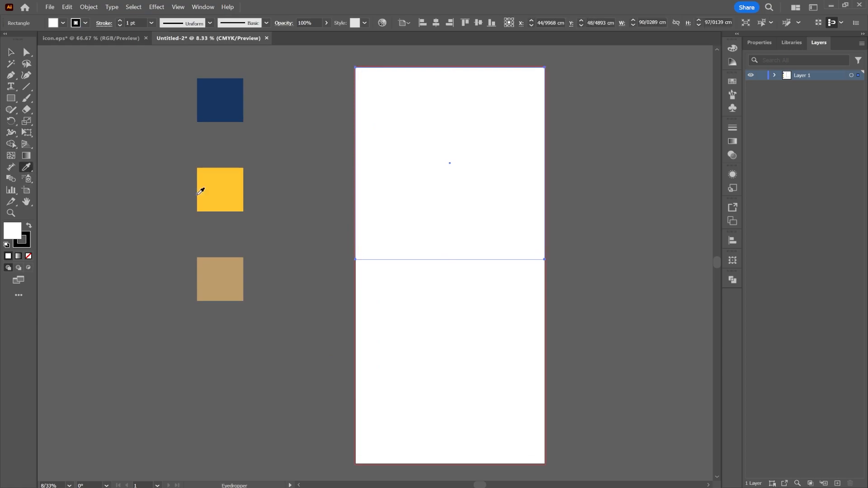
{"action": "left_click", "coordinate": [223, 195]}
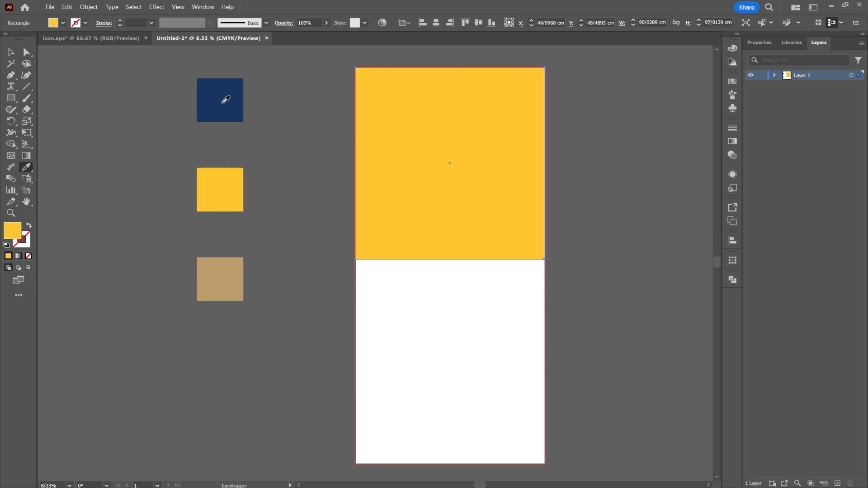
{"action": "left_click", "coordinate": [226, 99]}
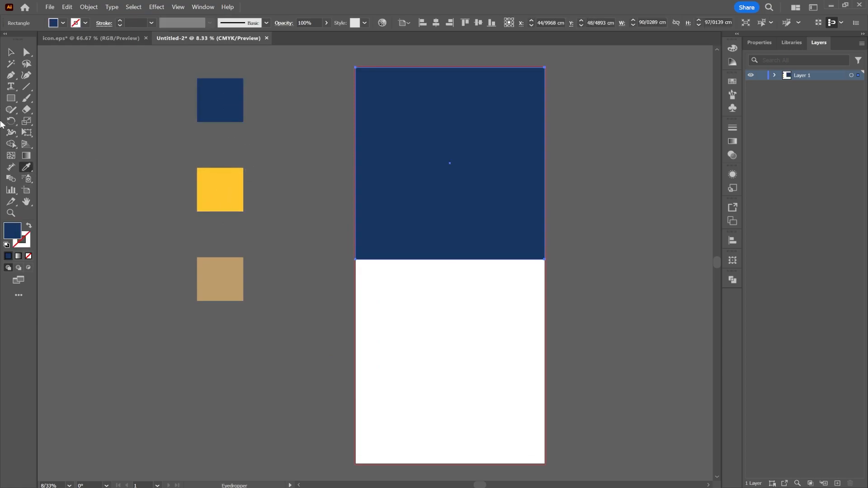
{"action": "left_click", "coordinate": [11, 53]}
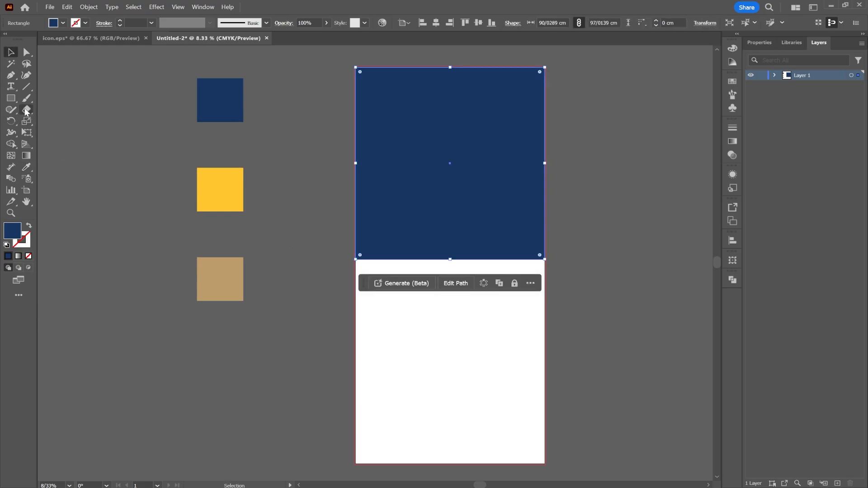
Step: Add an anchor point at the middle of the blue rectangle's bottom edge
{"action": "left_click", "coordinate": [11, 75]}
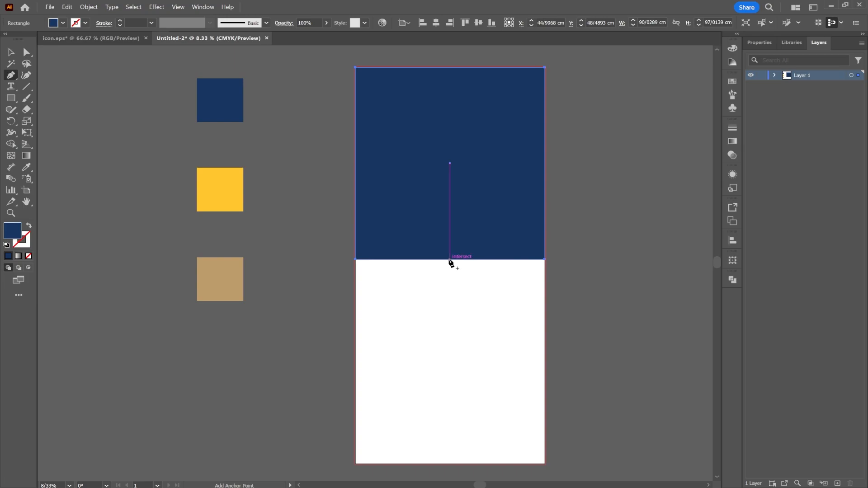
{"action": "left_click", "coordinate": [450, 260]}
{"action": "left_click", "coordinate": [26, 52]}
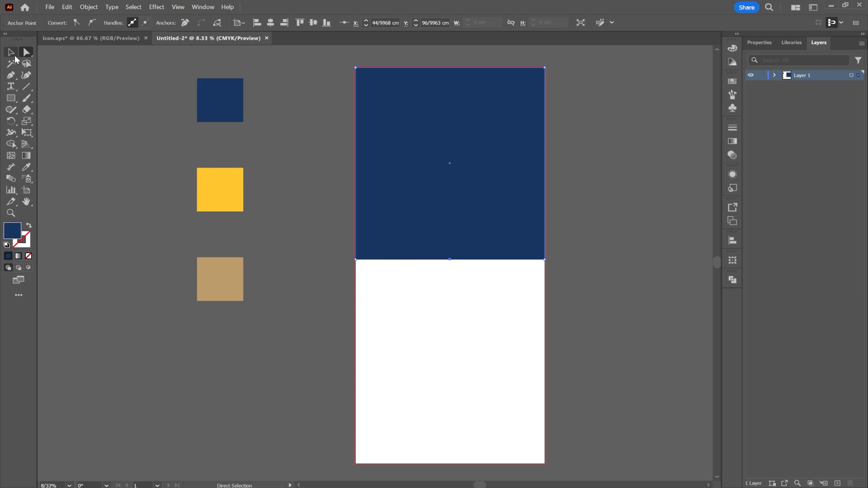
Step: Draw a circle about 35 cm in diameter, centre it horizontally on the artboard and move it down onto the rectangle's bottom edge
{"action": "left_click", "coordinate": [11, 98]}
{"action": "left_click", "coordinate": [46, 122]}
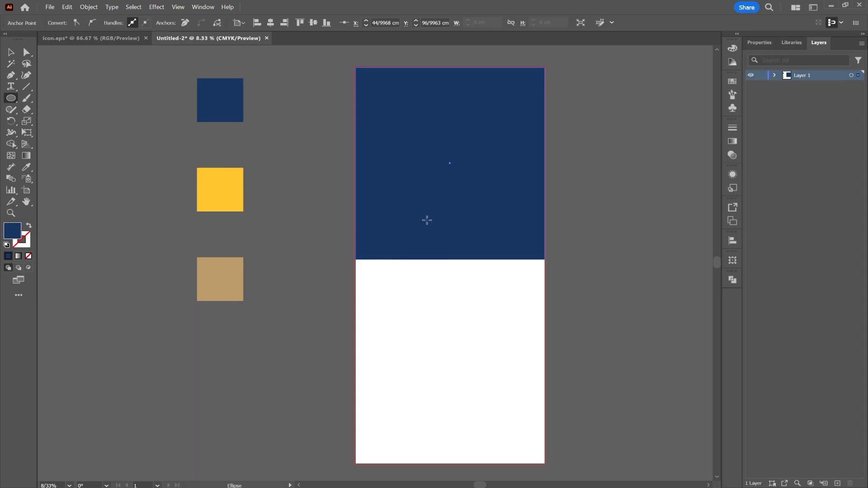
{"action": "left_click_drag", "start_coordinate": [430, 234], "coordinate": [468, 270]}
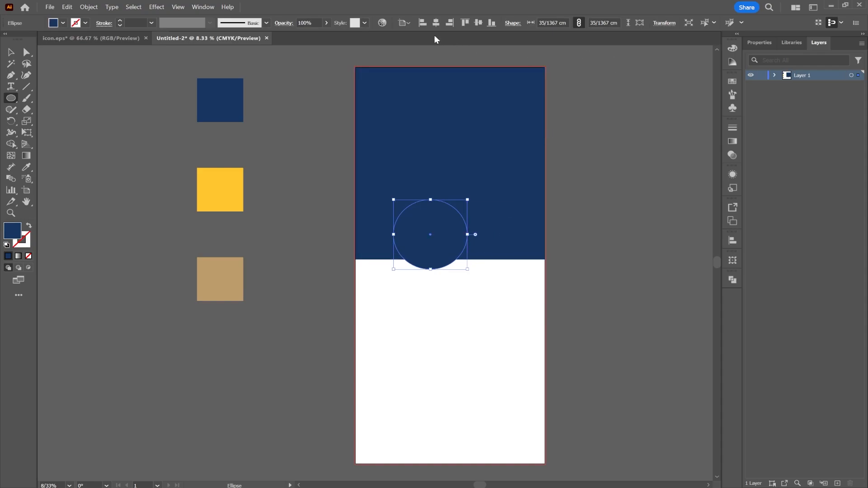
{"action": "left_click", "coordinate": [436, 23]}
{"action": "left_click", "coordinate": [11, 52]}
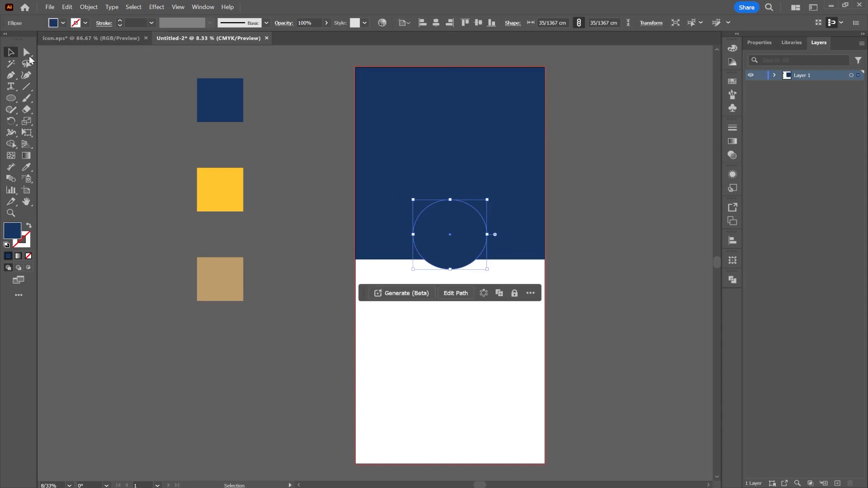
{"action": "left_click_drag", "start_coordinate": [450, 235], "coordinate": [449, 258]}
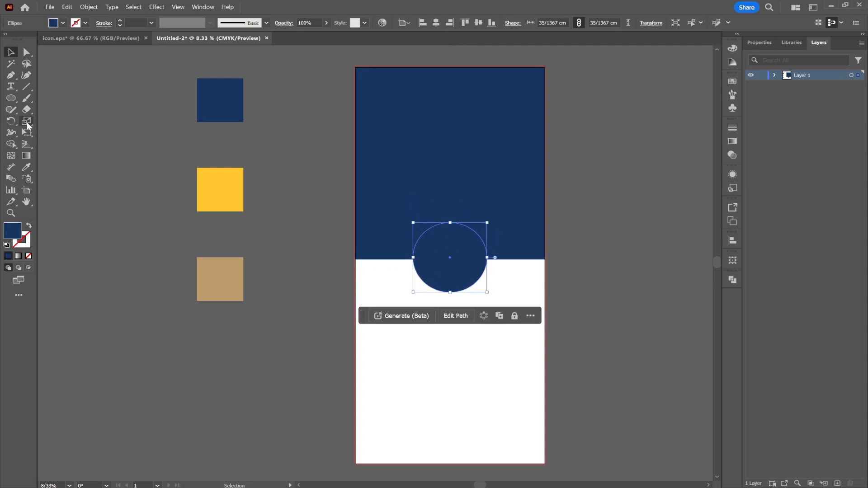
Step: Fill the circle with white sampled from the artboard and deselect it
{"action": "left_click", "coordinate": [27, 167]}
{"action": "left_click", "coordinate": [429, 355]}
{"action": "left_click", "coordinate": [11, 52]}
{"action": "left_click", "coordinate": [614, 198]}
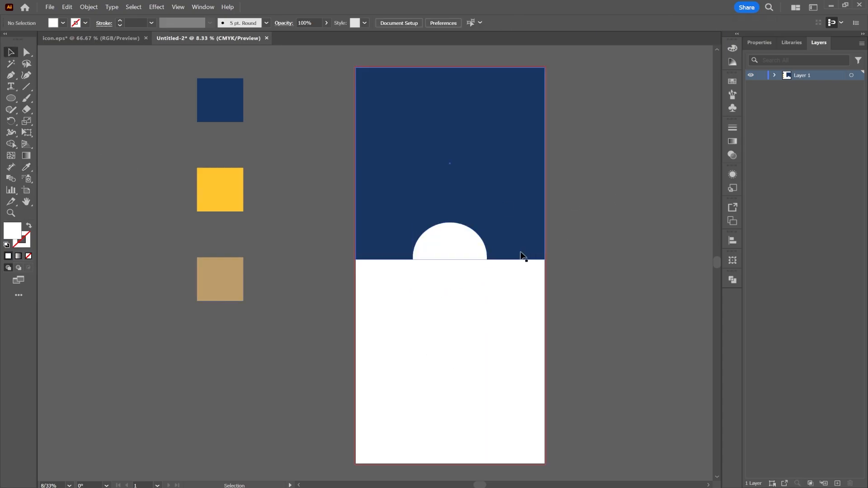
Step: Raise both lower corner points of the blue rectangle about 22.6 cm so its bottom edge forms a downward point
{"action": "left_click", "coordinate": [524, 256]}
{"action": "left_click", "coordinate": [28, 53]}
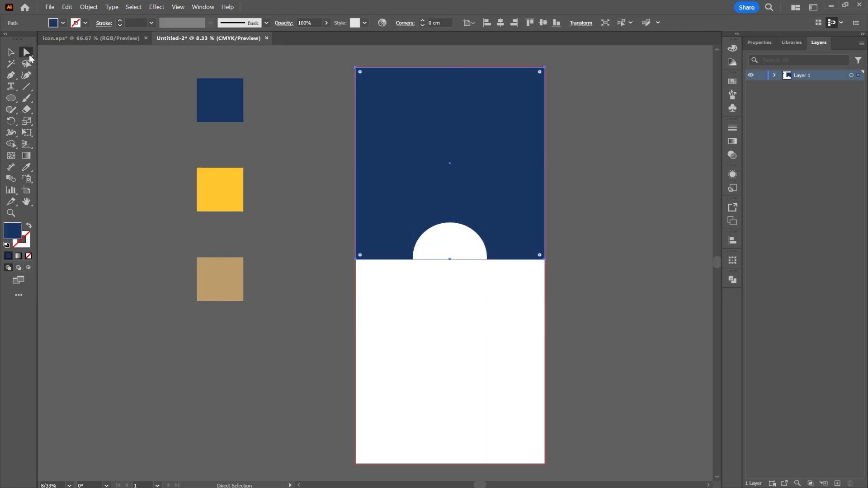
{"action": "left_click", "coordinate": [356, 260]}
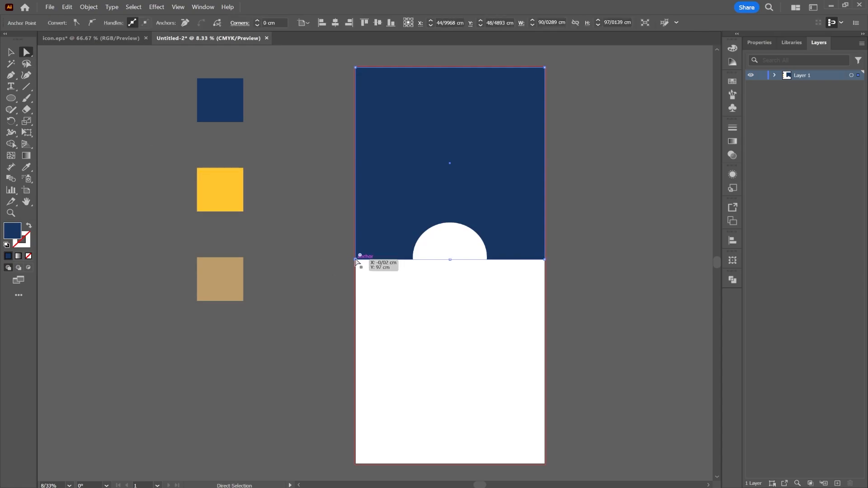
{"action": "left_click", "coordinate": [544, 259], "text": "shift"}
{"action": "left_click_drag", "start_coordinate": [544, 260], "coordinate": [546, 215]}
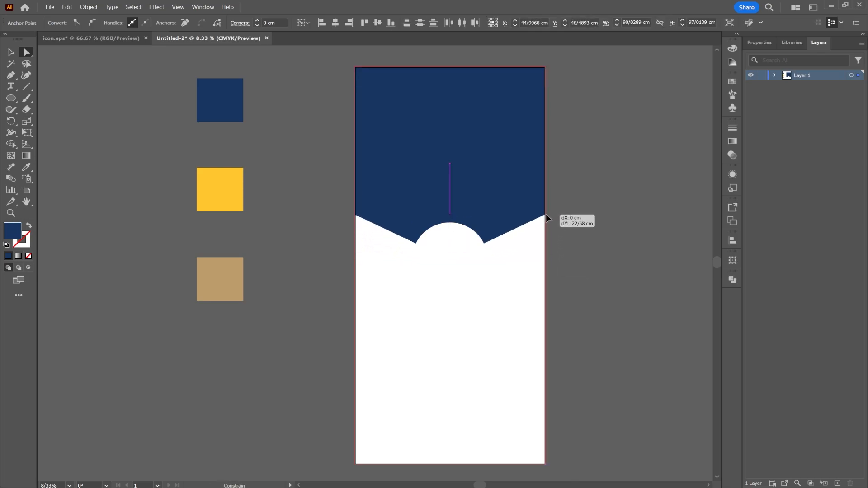
{"action": "left_click_drag", "start_coordinate": [546, 216], "coordinate": [546, 215]}
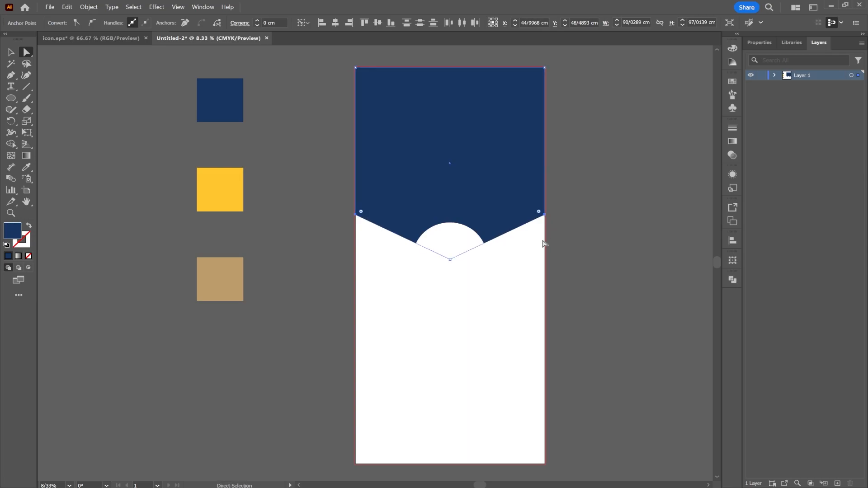
Step: Duplicate the blue pointed shape about 5.7 cm further down, behind the white circle
{"action": "left_click", "coordinate": [13, 54]}
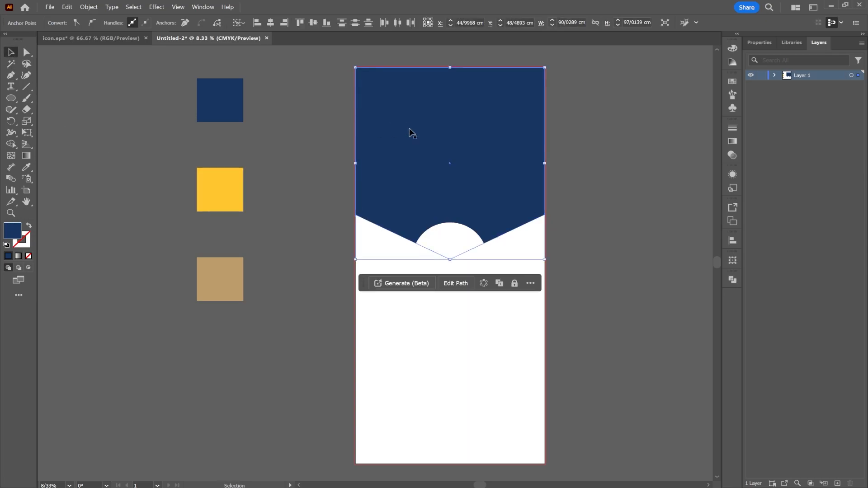
{"action": "left_click_drag", "start_coordinate": [497, 199], "coordinate": [498, 213]}
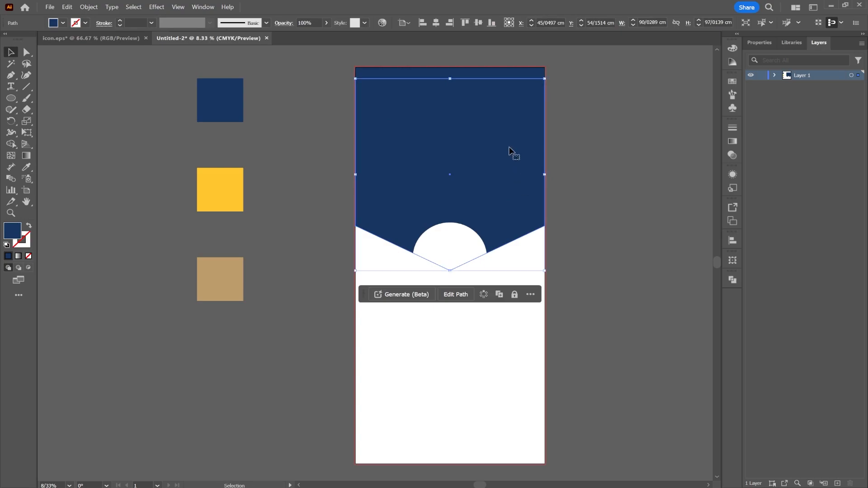
Step: Fill the duplicated pointed shape with gold sampled from the colour square and send it behind everything else
{"action": "left_click", "coordinate": [26, 167]}
{"action": "left_click", "coordinate": [222, 270]}
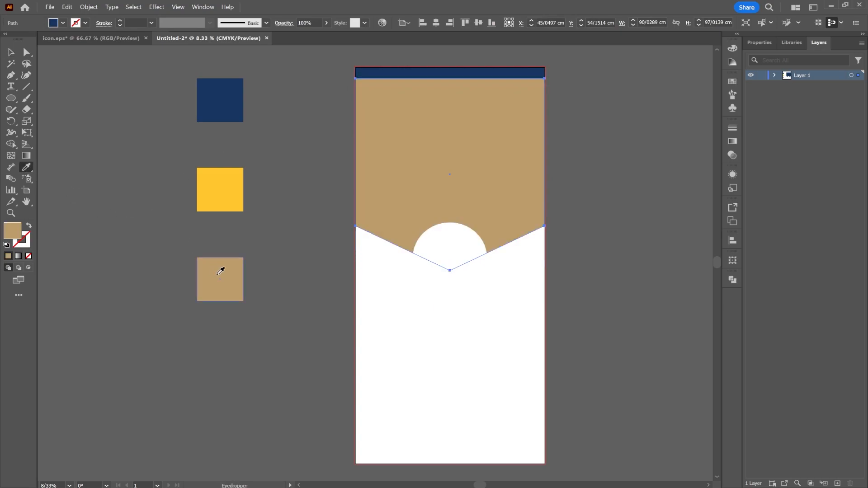
{"action": "key", "text": "v"}
{"action": "right_click", "coordinate": [390, 126]}
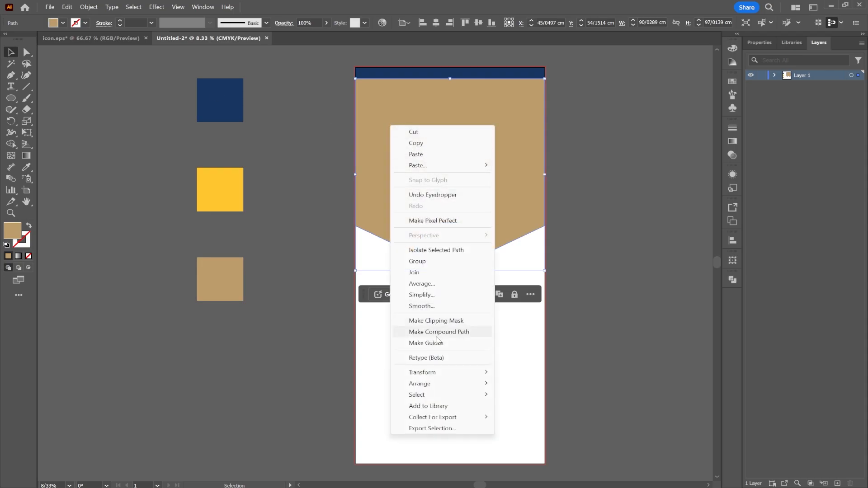
{"action": "mouse_move", "coordinate": [441, 384]}
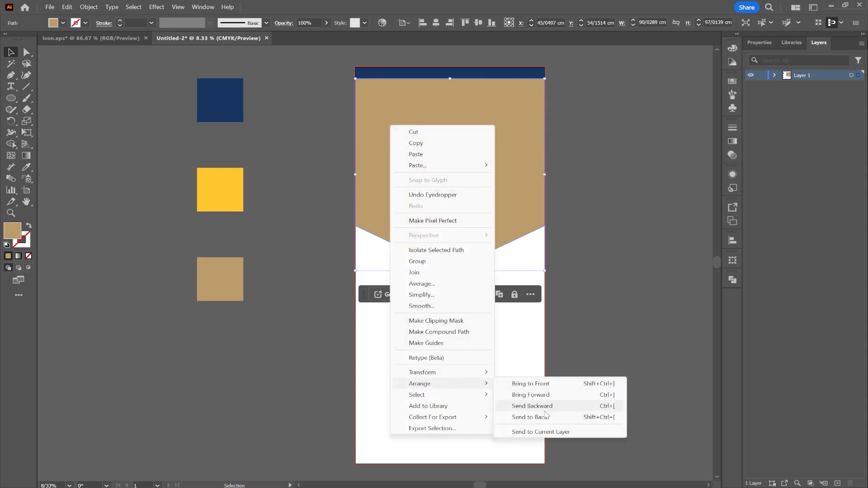
{"action": "left_click", "coordinate": [545, 416]}
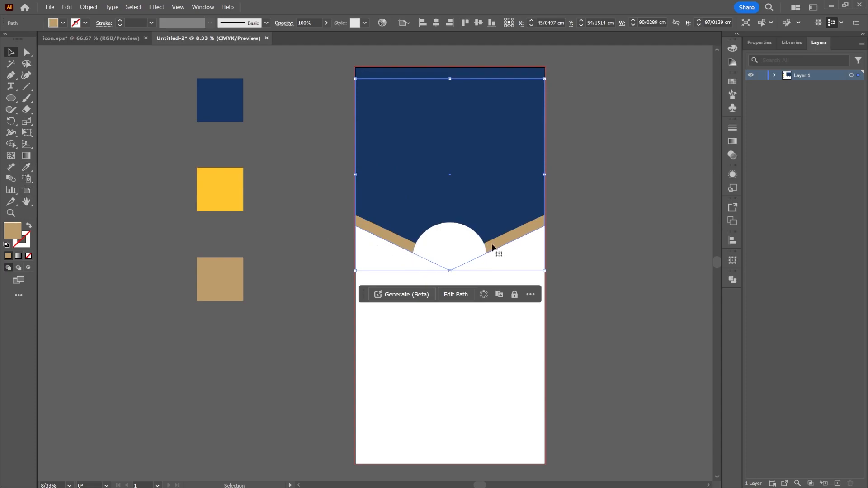
Step: Move the gold pointed shape up about 2.6 cm so that a narrower gold band shows below the blue shape
{"action": "key", "text": "Up"}
{"action": "key", "text": "Up"}
{"action": "key", "text": "Up"}
{"action": "key", "text": "Up"}
{"action": "key", "text": "Up"}
{"action": "key", "text": "Up"}
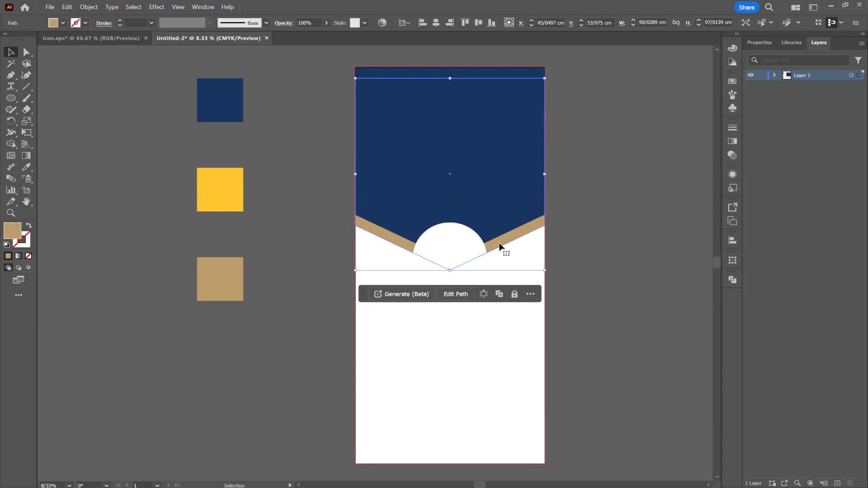
{"action": "key", "text": "Up"}
{"action": "key", "text": "Up"}
{"action": "key", "text": "Up"}
{"action": "key", "text": "Up"}
{"action": "key", "text": "Up"}
{"action": "key", "text": "Up"}
{"action": "key", "text": "Up"}
{"action": "key", "text": "Up"}
{"action": "key", "text": "Up"}
{"action": "key", "text": "Up"}
{"action": "key", "text": "Up"}
{"action": "key", "text": "Up"}
{"action": "key", "text": "Up"}
{"action": "left_click_drag", "start_coordinate": [502, 243], "coordinate": [502, 243]}
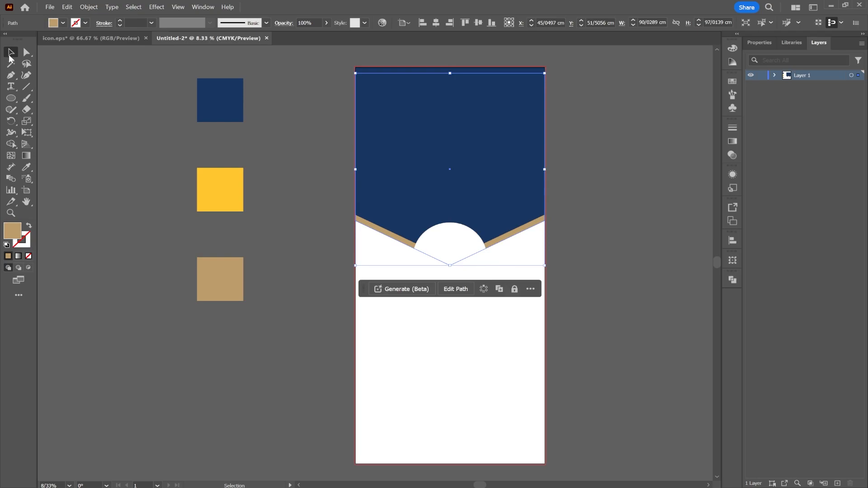
Step: Paste a copy of the gold pointed shape directly behind it and fill the copy with yellow sampled from the colour square
{"action": "right_click", "coordinate": [512, 240]}
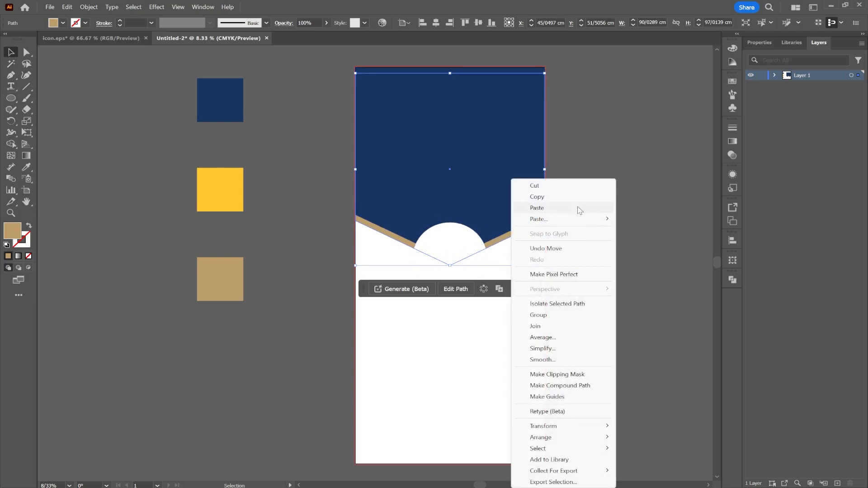
{"action": "left_click", "coordinate": [580, 201]}
{"action": "right_click", "coordinate": [509, 240]}
{"action": "mouse_move", "coordinate": [603, 225]}
{"action": "left_click", "coordinate": [682, 230]}
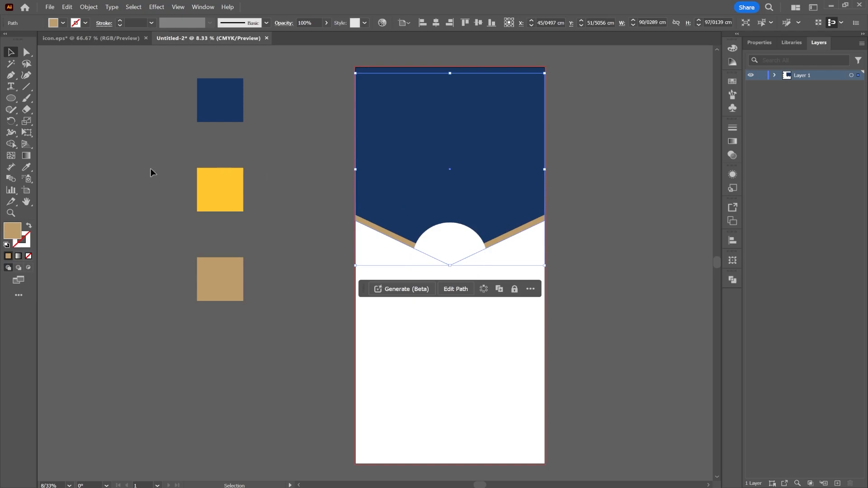
{"action": "left_click", "coordinate": [26, 167]}
{"action": "left_click", "coordinate": [217, 185]}
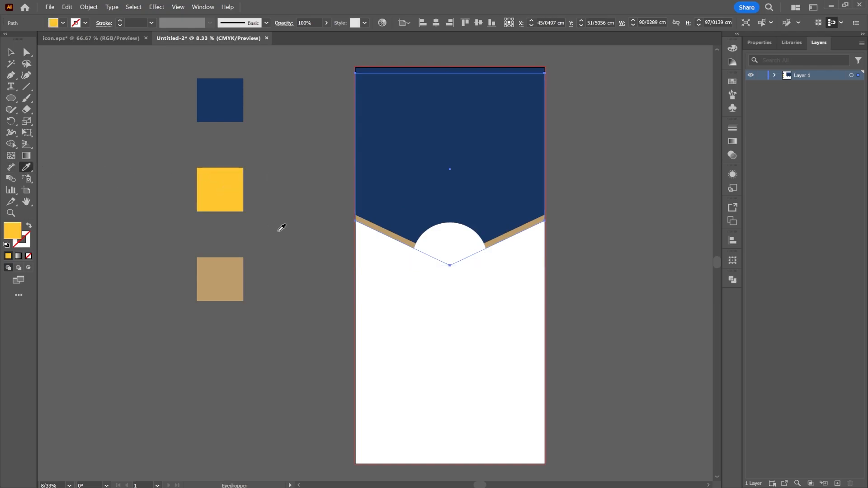
Step: Move the yellow copy down about 3.1 cm to form a second band below the gold one
{"action": "key", "text": "Down"}
{"action": "key", "text": "Down"}
{"action": "key", "text": "Down"}
{"action": "key", "text": "Down"}
{"action": "key", "text": "Down"}
{"action": "key", "text": "Down"}
{"action": "key", "text": "Down"}
{"action": "key", "text": "Down"}
{"action": "key", "text": "Down"}
{"action": "key", "text": "Down"}
{"action": "key", "text": "Down"}
{"action": "key", "text": "Down"}
{"action": "key", "text": "Down"}
{"action": "key", "text": "Down"}
{"action": "key", "text": "Down"}
{"action": "key", "text": "Down"}
{"action": "key", "text": "Down"}
{"action": "key", "text": "Down"}
{"action": "key", "text": "Down"}
{"action": "key", "text": "Down"}
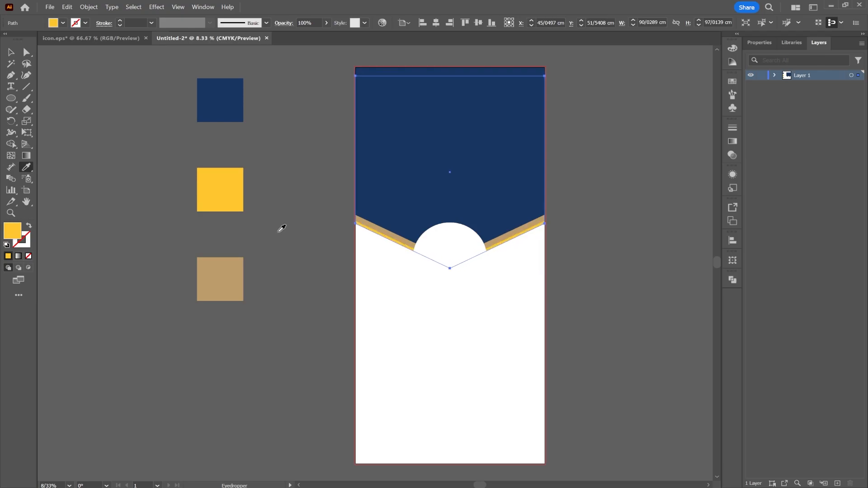
{"action": "key", "text": "Down"}
{"action": "key", "text": "Down"}
{"action": "key", "text": "Down"}
{"action": "key", "text": "Down"}
{"action": "key", "text": "Down"}
{"action": "key", "text": "Down"}
{"action": "key", "text": "Down"}
{"action": "key", "text": "Down"}
{"action": "key", "text": "Down"}
{"action": "key", "text": "Down"}
{"action": "key", "text": "Down"}
{"action": "key", "text": "Down"}
{"action": "key", "text": "Down"}
{"action": "key", "text": "Down"}
{"action": "key", "text": "Down"}
{"action": "key", "text": "Down"}
{"action": "key", "text": "Down"}
{"action": "key", "text": "Down"}
{"action": "key", "text": "Down"}
{"action": "key", "text": "Down"}
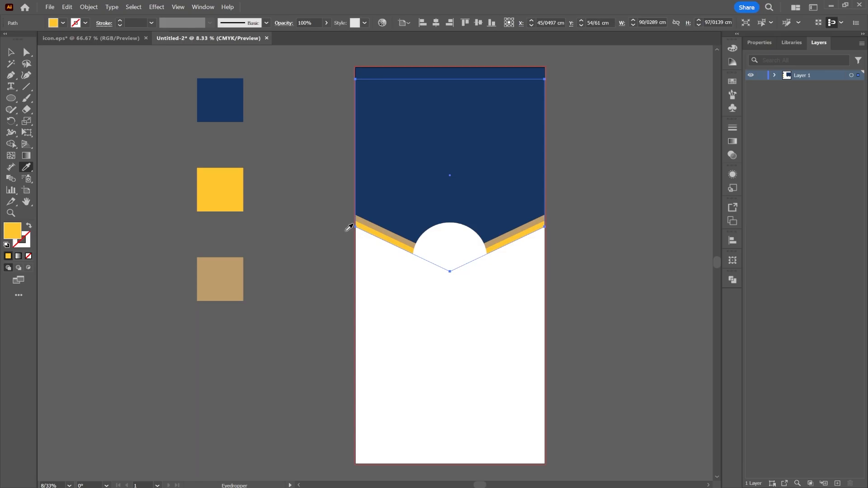
Step: Recolour the lower band with the sampled gold, darkened to #b58f5d
{"action": "left_click", "coordinate": [240, 270]}
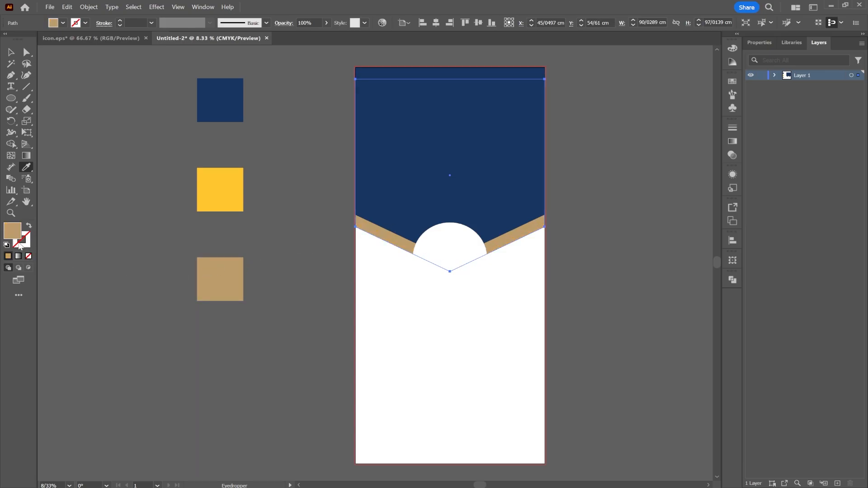
{"action": "double_click", "coordinate": [12, 231]}
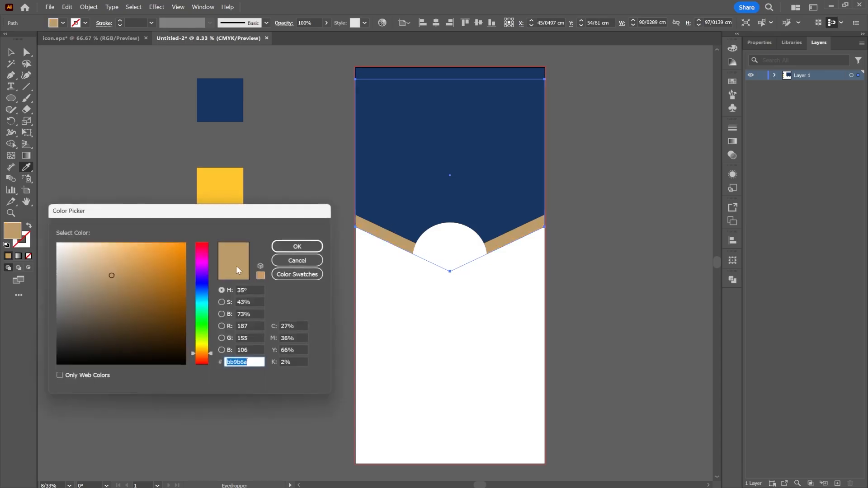
{"action": "left_click", "coordinate": [103, 292]}
{"action": "left_click_drag", "start_coordinate": [102, 292], "coordinate": [119, 278]}
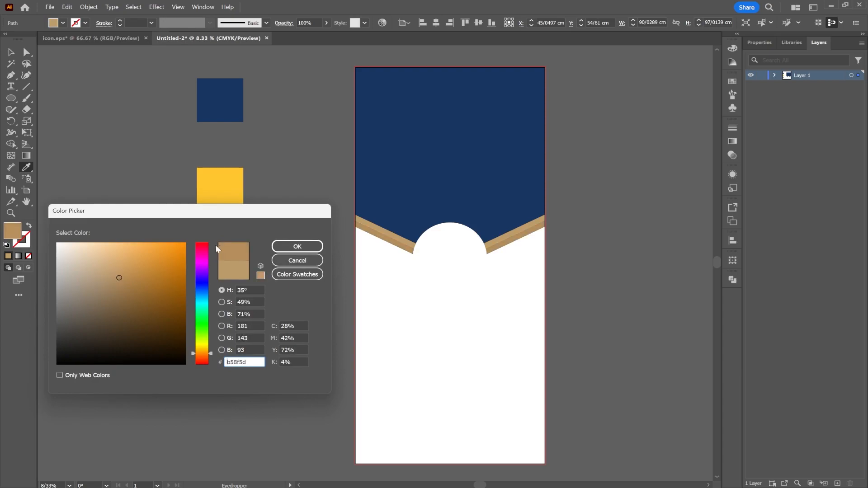
{"action": "left_click", "coordinate": [297, 246]}
Step: Apply a Multiply drop shadow to the blue pointed shape with an X offset of 0 cm and a Y offset of 1 cm
{"action": "left_click", "coordinate": [11, 52]}
{"action": "left_click", "coordinate": [459, 146]}
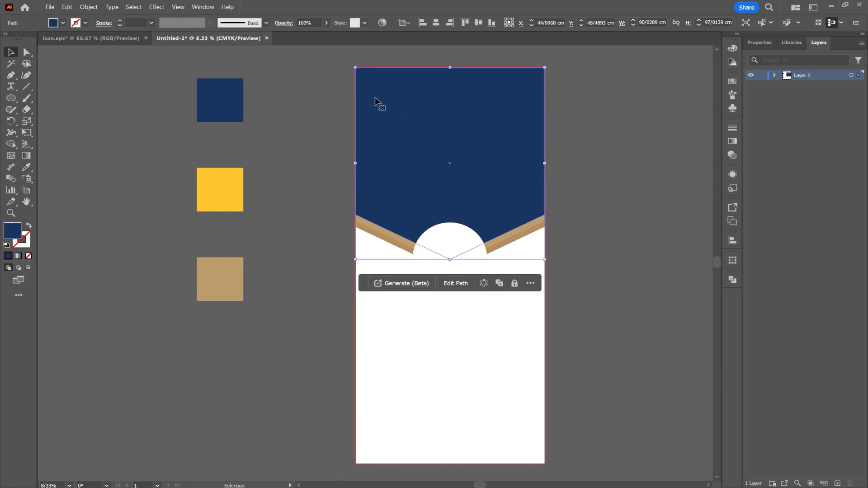
{"action": "left_click", "coordinate": [156, 8]}
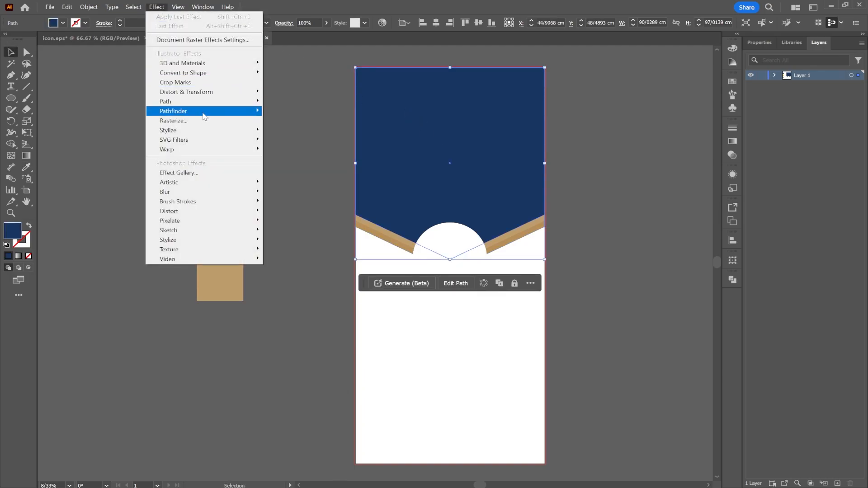
{"action": "mouse_move", "coordinate": [231, 130]}
{"action": "left_click", "coordinate": [302, 131]}
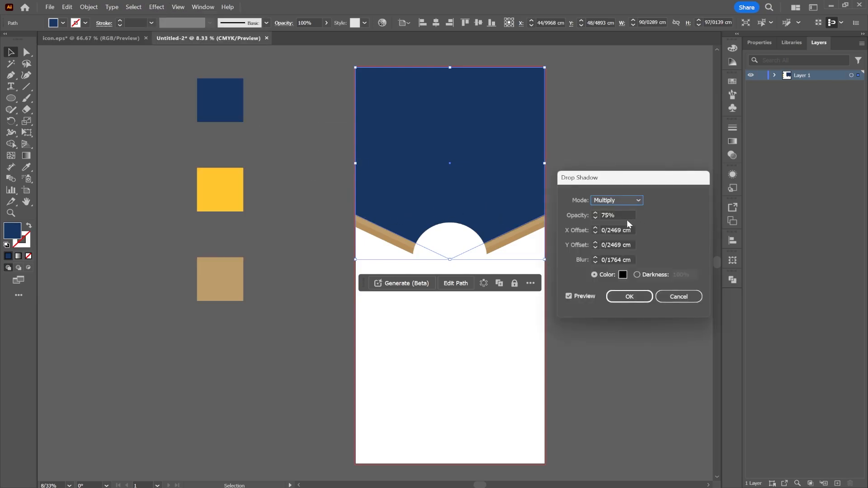
{"action": "double_click", "coordinate": [606, 230]}
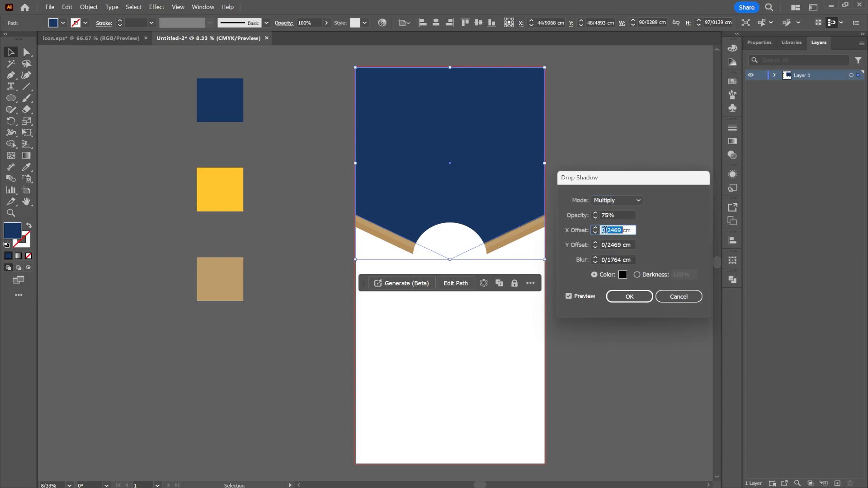
{"action": "type", "text": "0"}
{"action": "double_click", "coordinate": [615, 245]}
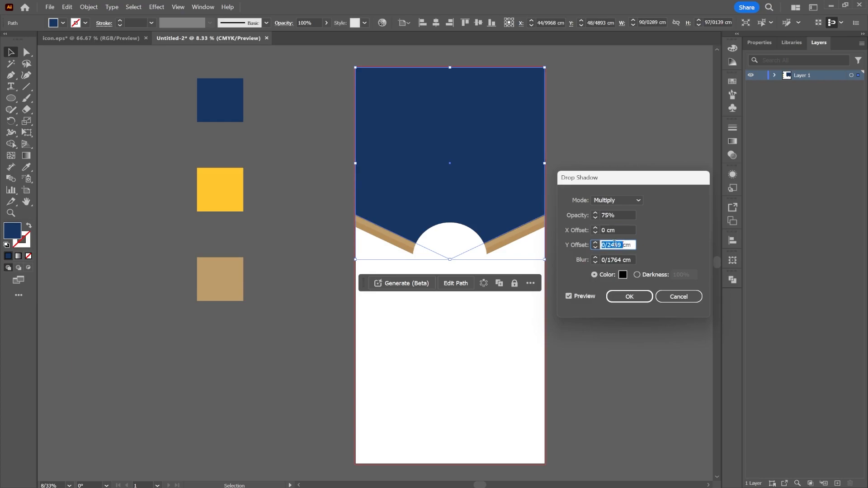
{"action": "type", "text": "1"}
{"action": "left_click_drag", "start_coordinate": [625, 181], "coordinate": [628, 169]}
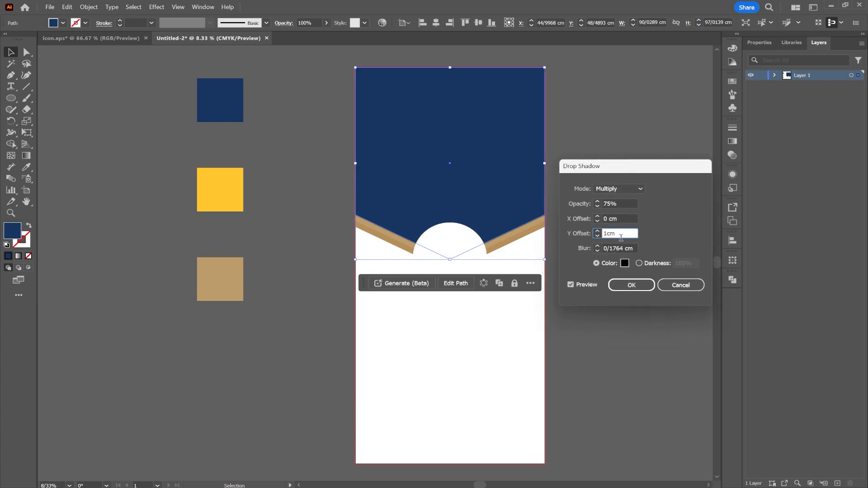
{"action": "key", "text": "Tab"}
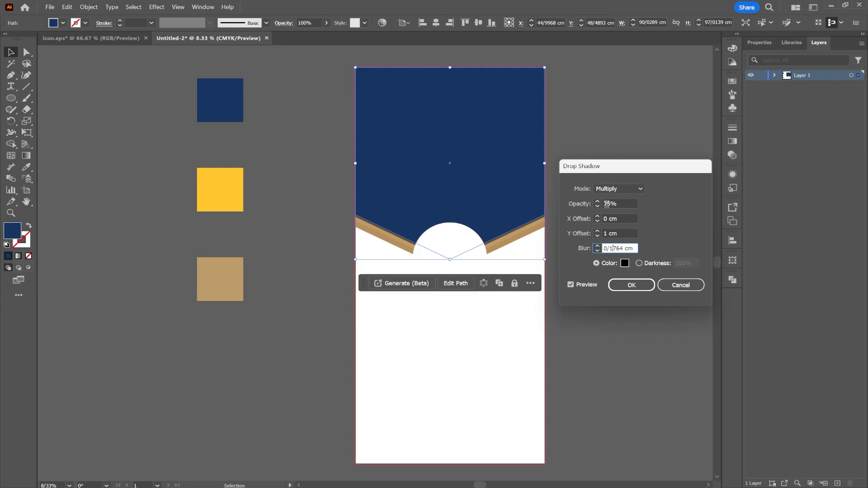
Step: Set the drop shadow's opacity to 50%, apply the effect and deselect the blue shape
{"action": "left_click", "coordinate": [607, 204]}
{"action": "type", "text": "50"}
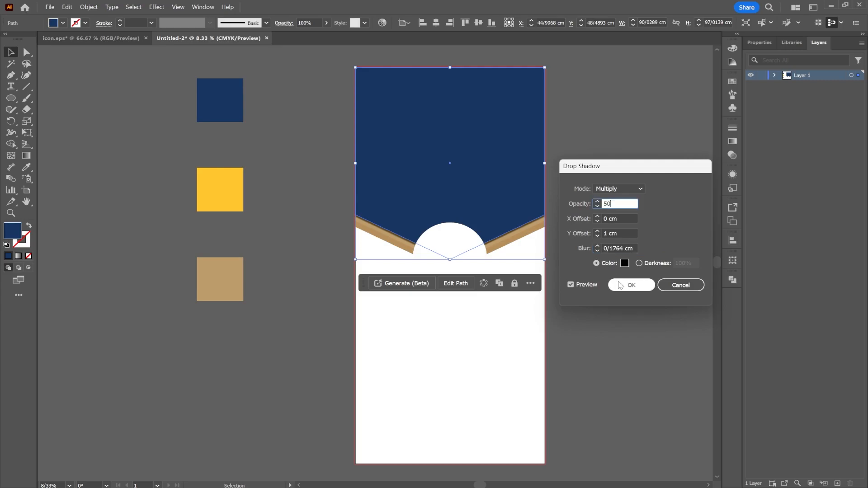
{"action": "left_click", "coordinate": [621, 284]}
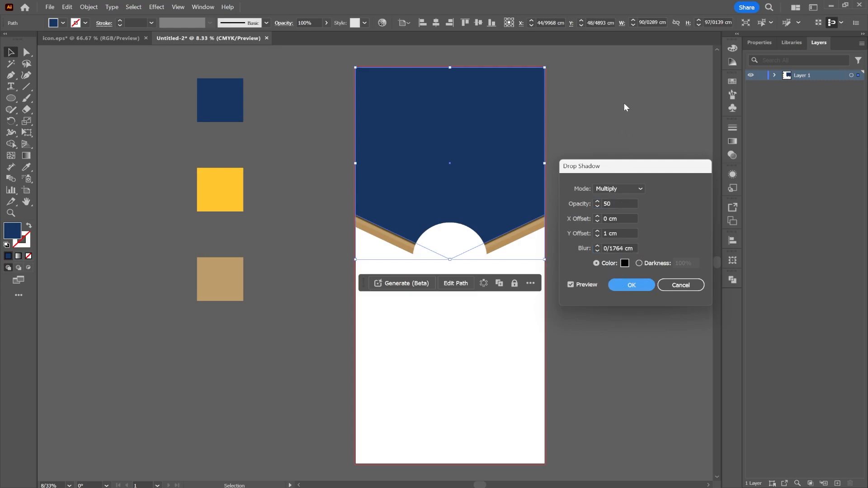
{"action": "key", "text": "Return"}
{"action": "left_click", "coordinate": [624, 136]}
{"action": "left_click_drag", "start_coordinate": [579, 246], "coordinate": [542, 237]}
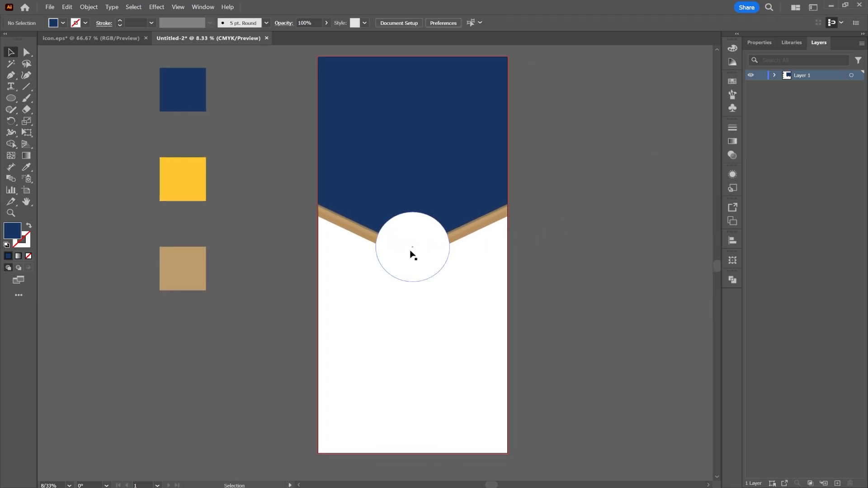
{"action": "left_click", "coordinate": [427, 263]}
{"action": "left_click", "coordinate": [521, 232]}
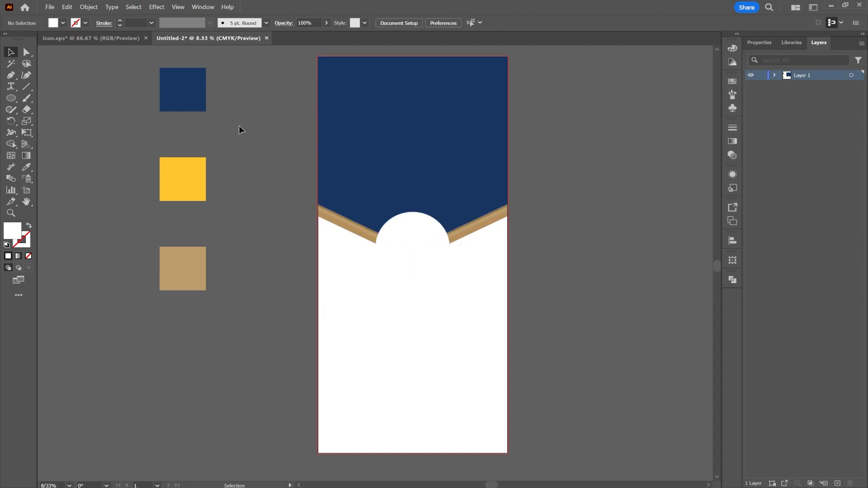
Step: Copy the headline "WE IMPROVE YOUR BUSINESS" from the icon.eps document into the banner document
{"action": "left_click", "coordinate": [95, 38]}
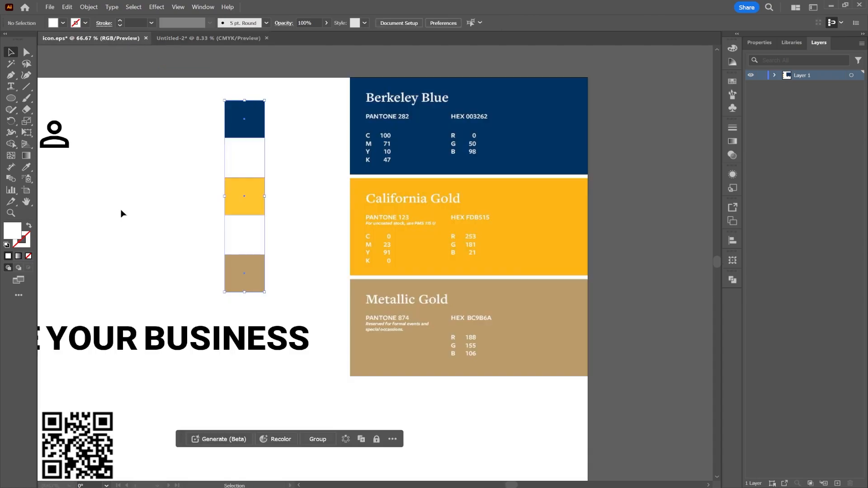
{"action": "left_click", "coordinate": [177, 339]}
{"action": "left_click", "coordinate": [234, 39]}
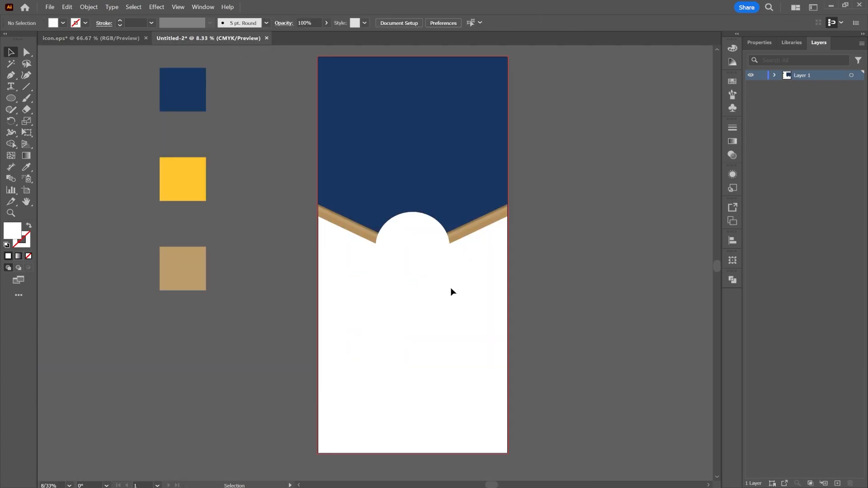
{"action": "type", "text": "WE IMPROVE YOUR BUSINESS"}
Step: Centre the headline horizontally on the artboard and place it just below the white circle
{"action": "left_click_drag", "start_coordinate": [410, 264], "coordinate": [482, 291]}
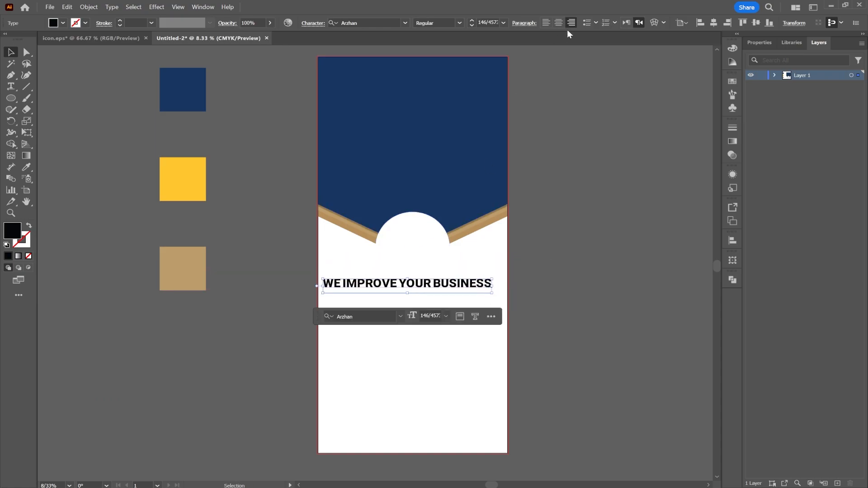
{"action": "left_click", "coordinate": [717, 23]}
{"action": "left_click_drag", "start_coordinate": [443, 286], "coordinate": [437, 305]}
Step: Paste a copy of the white circle in front of it and shrink the copy about its centre to about 33 cm in diameter
{"action": "left_click", "coordinate": [422, 254]}
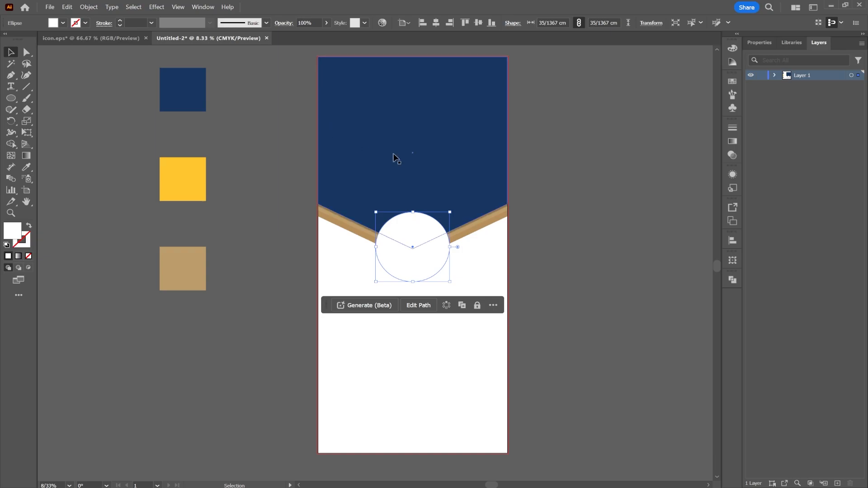
{"action": "right_click", "coordinate": [413, 216]}
{"action": "left_click", "coordinate": [442, 200]}
{"action": "right_click", "coordinate": [421, 232]}
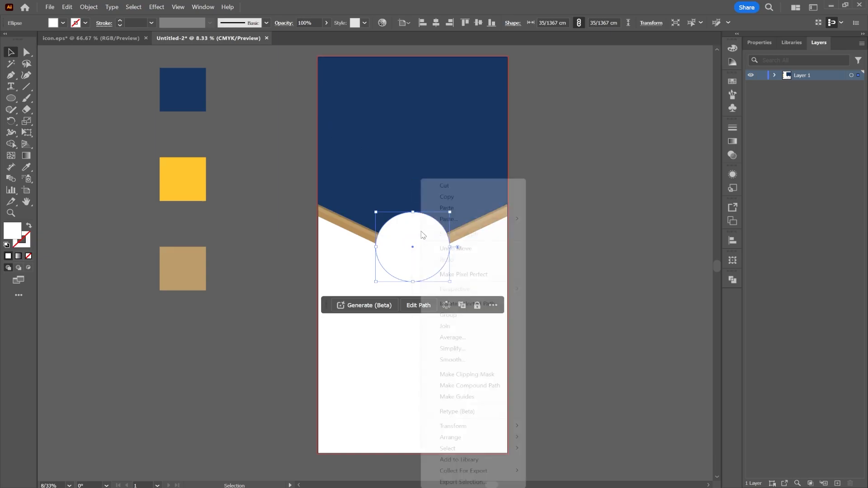
{"action": "mouse_move", "coordinate": [482, 221]}
{"action": "left_click", "coordinate": [574, 222]}
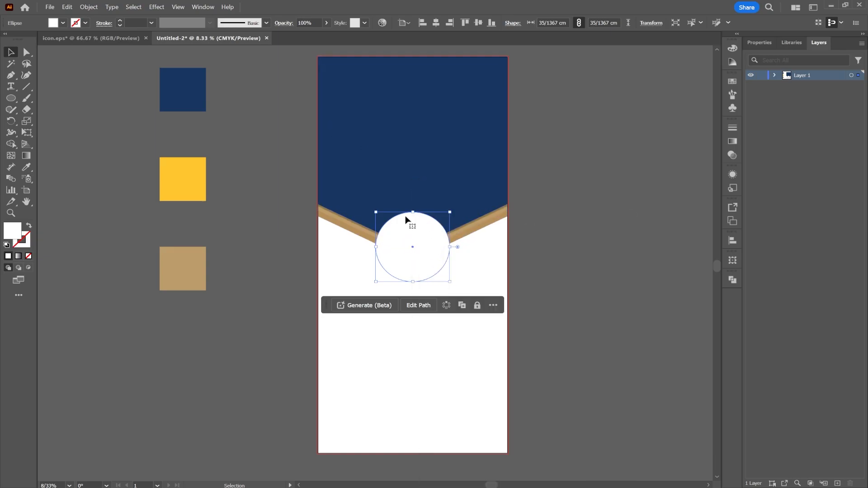
{"action": "left_click_drag", "start_coordinate": [413, 212], "coordinate": [413, 214]}
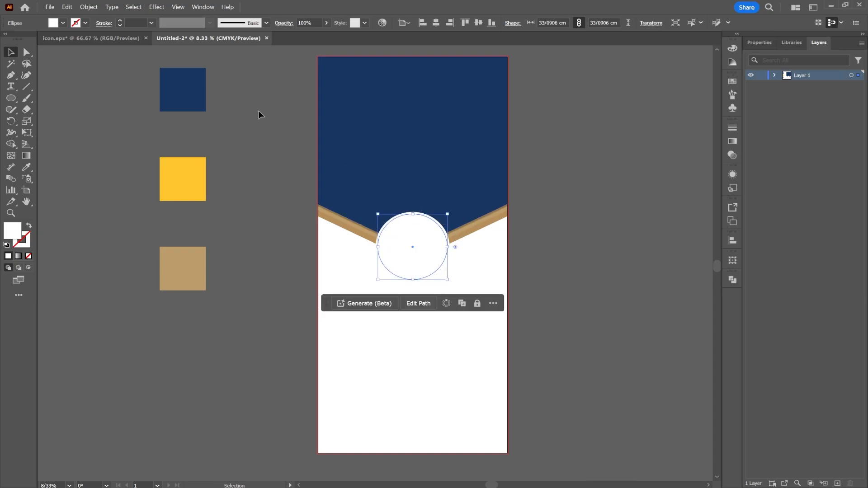
Step: Fill the smaller circle with a light grey swatch and deselect it
{"action": "left_click", "coordinate": [63, 23]}
{"action": "left_click", "coordinate": [78, 68]}
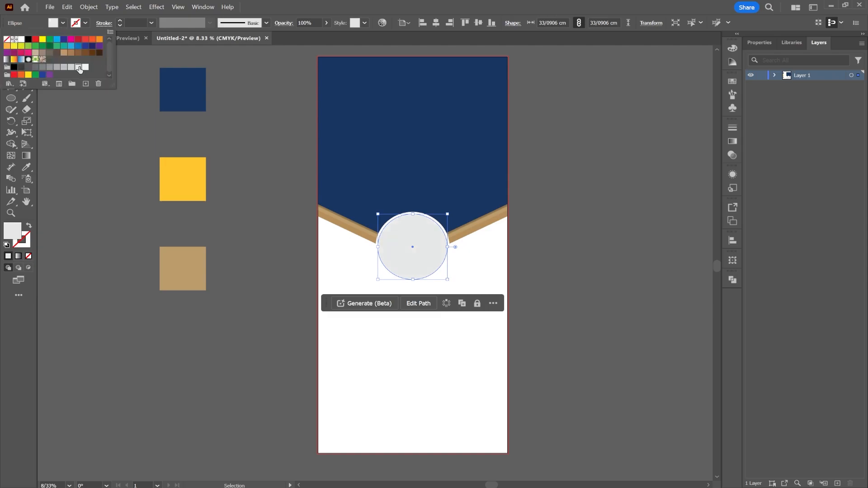
{"action": "left_click", "coordinate": [50, 112]}
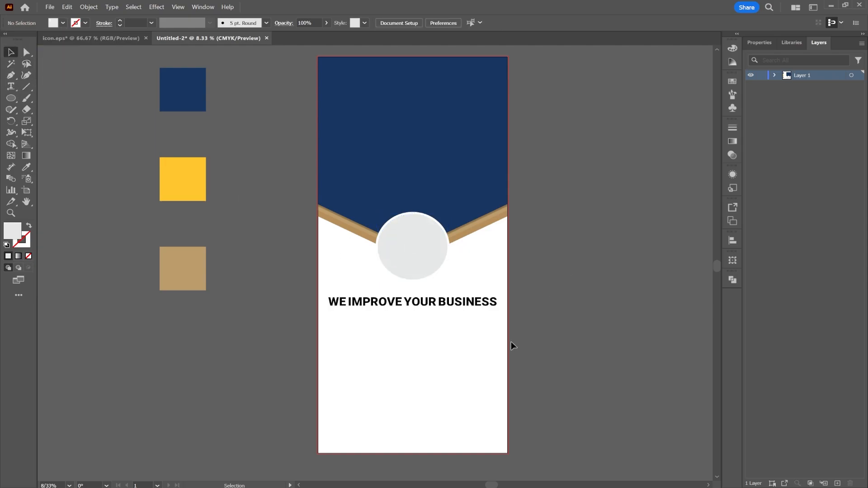
Step: Add an area text box with placeholder text just below the headline, about as wide as the headline
{"action": "left_click", "coordinate": [450, 304]}
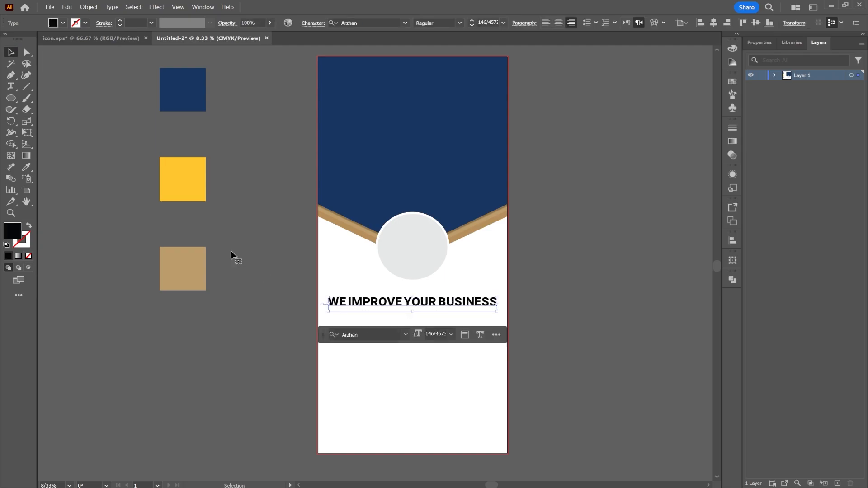
{"action": "left_click", "coordinate": [39, 105]}
{"action": "left_click", "coordinate": [13, 87]}
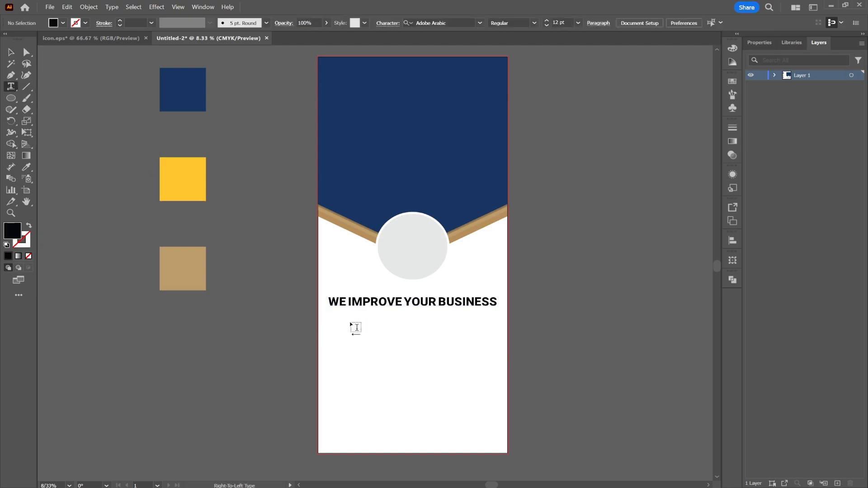
{"action": "left_click_drag", "start_coordinate": [333, 316], "coordinate": [499, 346]}
Step: Centre-align the placeholder paragraph, set its font size to 83 pt and deselect it
{"action": "left_click", "coordinate": [502, 23]}
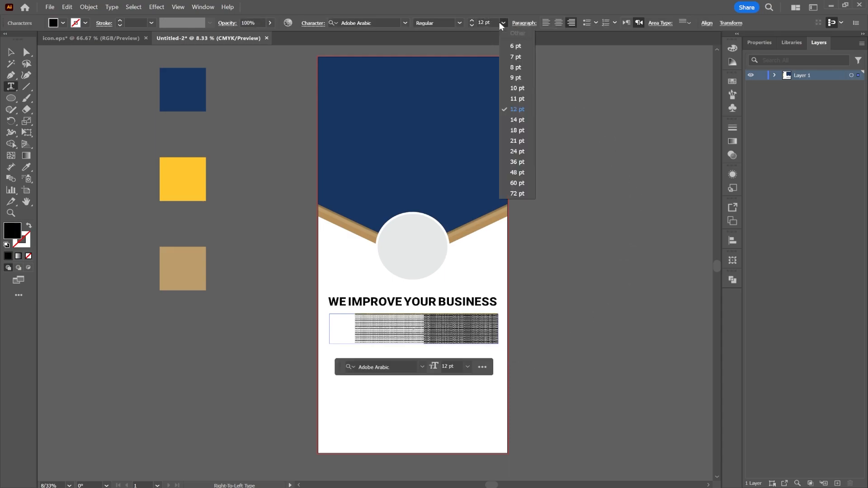
{"action": "left_click", "coordinate": [513, 193]}
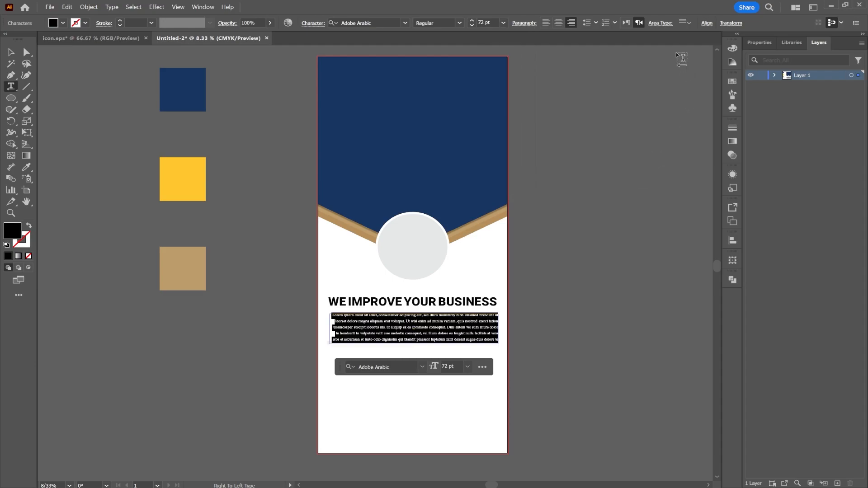
{"action": "left_click", "coordinate": [559, 22]}
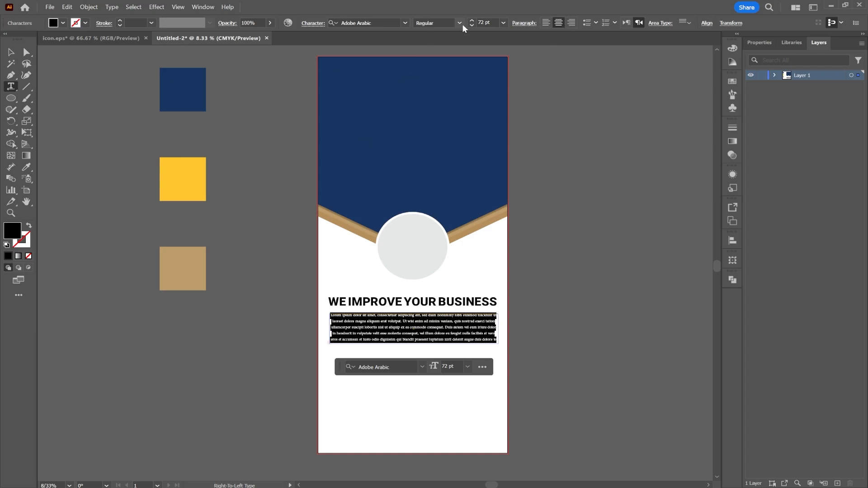
{"action": "left_click", "coordinate": [473, 20]}
{"action": "left_click", "coordinate": [473, 20]}
{"action": "left_click", "coordinate": [473, 20]}
{"action": "left_click", "coordinate": [473, 21]}
{"action": "left_click", "coordinate": [473, 21]}
{"action": "left_click", "coordinate": [473, 20]}
{"action": "left_click", "coordinate": [473, 21]}
{"action": "left_click", "coordinate": [473, 20]}
{"action": "left_click", "coordinate": [473, 21]}
{"action": "left_click", "coordinate": [473, 21]}
{"action": "left_click", "coordinate": [473, 20]}
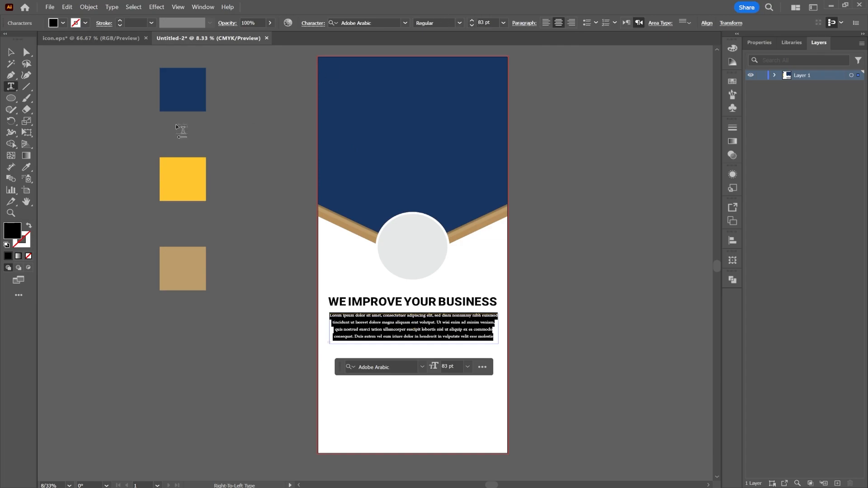
{"action": "left_click", "coordinate": [13, 53]}
{"action": "left_click", "coordinate": [605, 190]}
Step: Draw a circle about 18 cm in diameter below the left end of the paragraph and fill it with the yellow sample colour
{"action": "left_click_drag", "start_coordinate": [555, 288], "coordinate": [526, 284]}
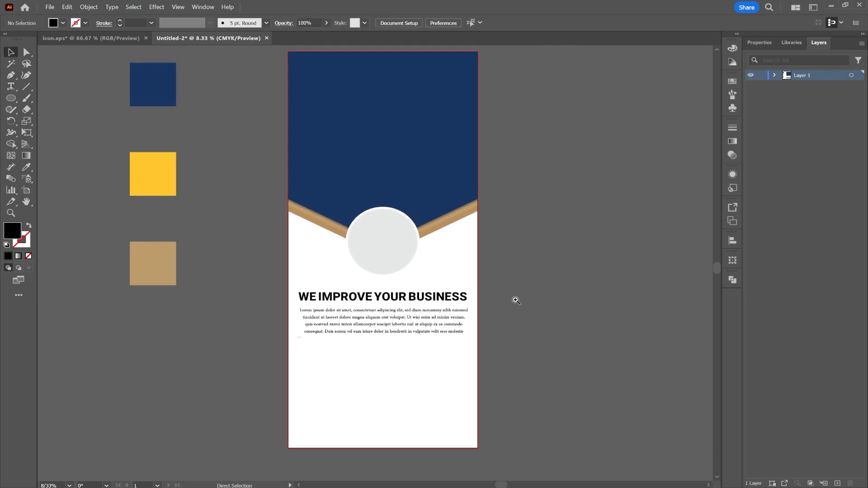
{"action": "left_click", "coordinate": [12, 98]}
{"action": "left_click_drag", "start_coordinate": [309, 354], "coordinate": [323, 368]}
{"action": "key", "text": "v"}
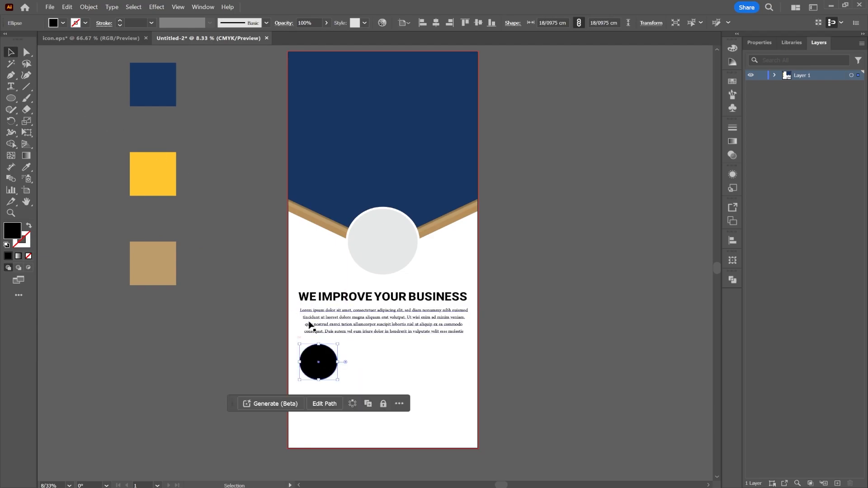
{"action": "left_click", "coordinate": [27, 167]}
{"action": "left_click", "coordinate": [135, 172]}
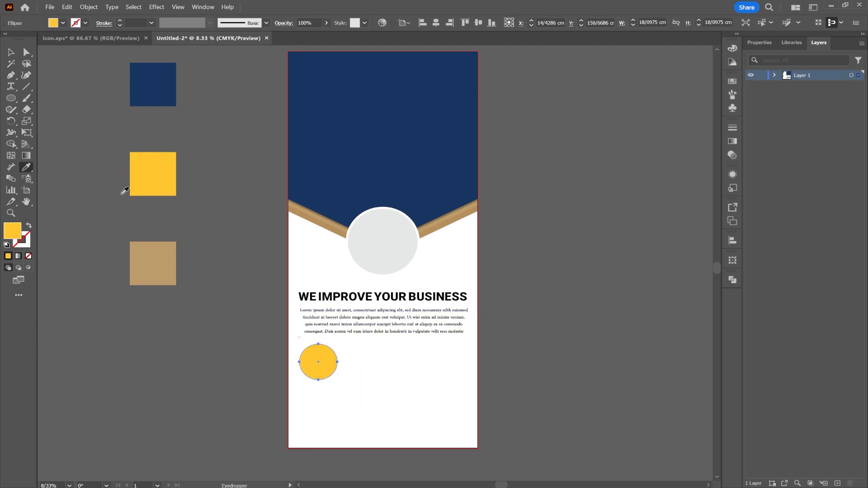
Step: Duplicate the yellow circle twice to the right at equal spacing, making a row of three across the banner
{"action": "left_click", "coordinate": [9, 52]}
{"action": "left_click_drag", "start_coordinate": [326, 369], "coordinate": [390, 367]}
{"action": "key", "text": "ctrl+d"}
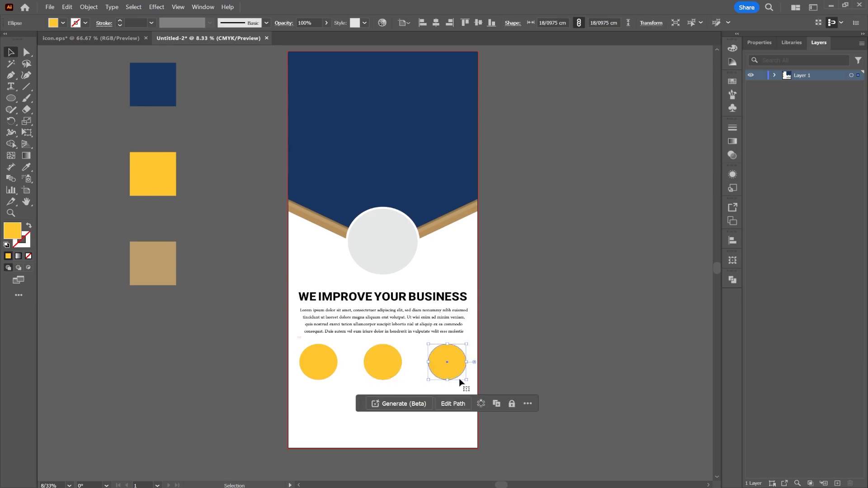
{"action": "left_click", "coordinate": [515, 347]}
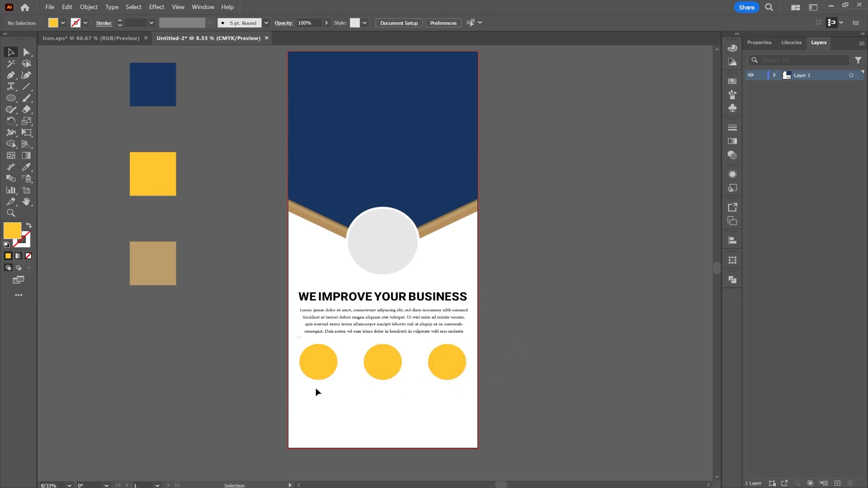
Step: Copy the house, database and growth chart icons from the icon.eps document into the banner document
{"action": "left_click", "coordinate": [82, 39]}
{"action": "left_click_drag", "start_coordinate": [125, 179], "coordinate": [349, 178]}
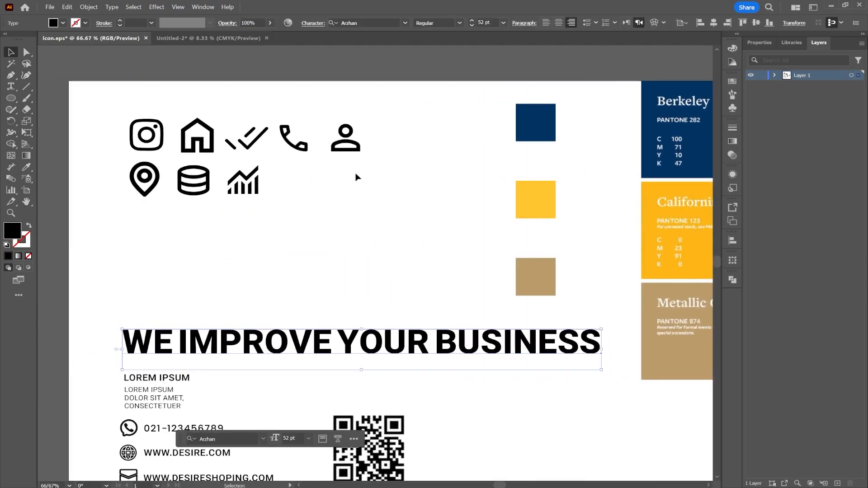
{"action": "left_click_drag", "start_coordinate": [283, 171], "coordinate": [183, 175]}
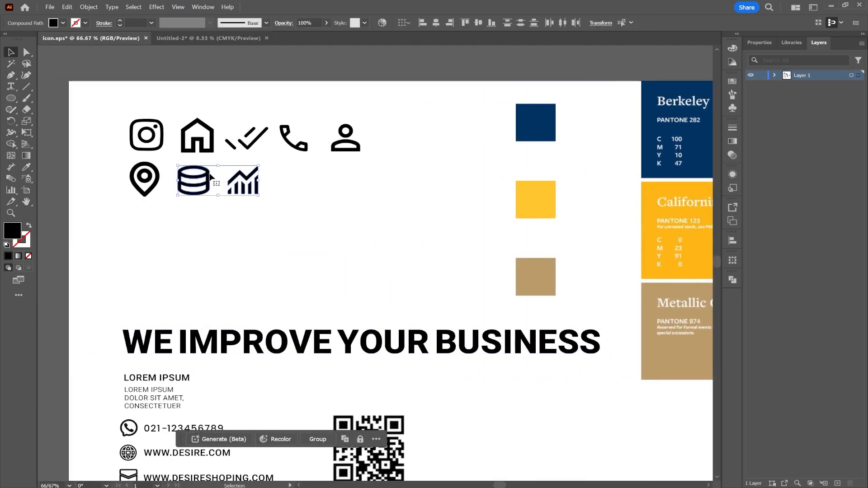
{"action": "left_click", "coordinate": [212, 146], "text": "shift"}
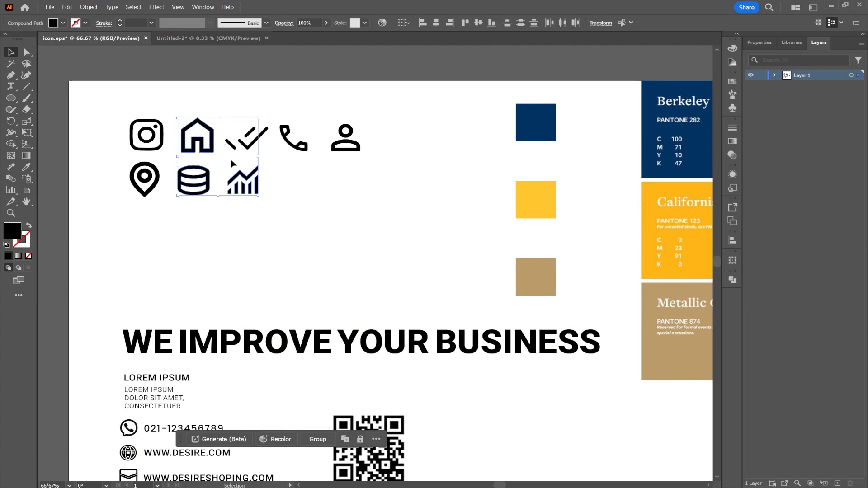
{"action": "left_click", "coordinate": [195, 42]}
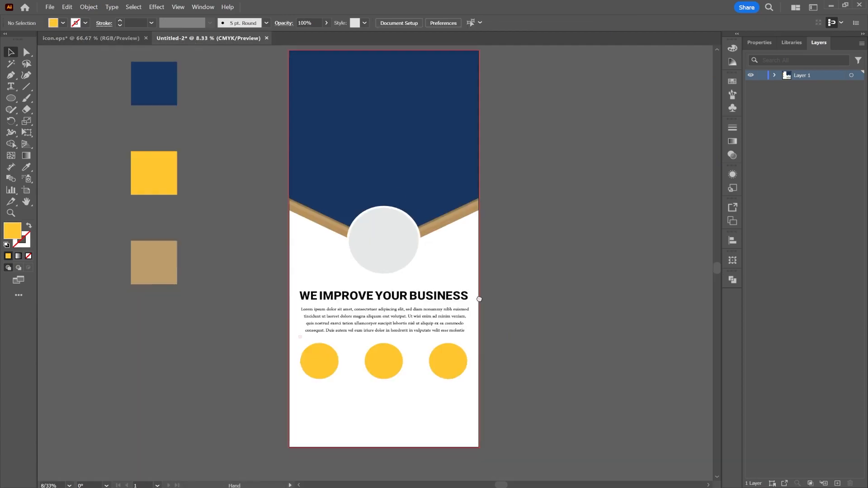
{"action": "scroll", "coordinate": [474, 306], "scroll_direction": "down", "scroll_amount": 3}
{"action": "scroll", "coordinate": [443, 287], "scroll_direction": "up", "scroll_amount": 2}
{"action": "scroll", "coordinate": [444, 287], "scroll_direction": "up", "scroll_amount": 2}
{"action": "key", "text": "ctrl+v"}
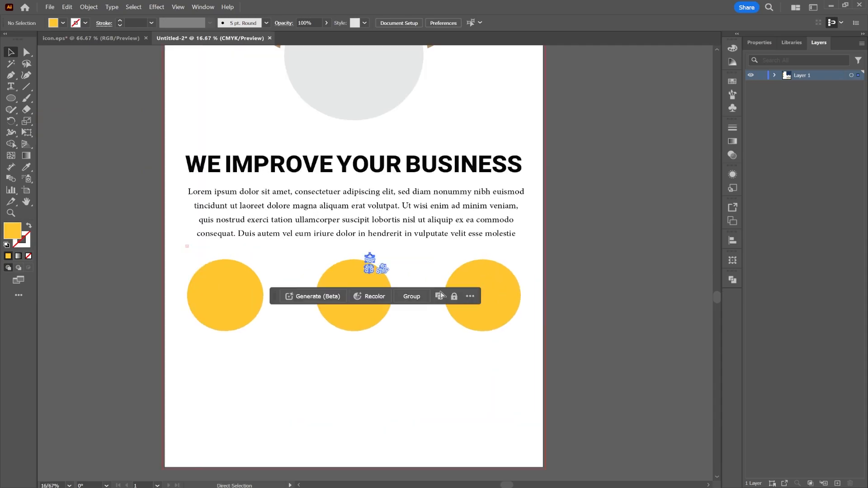
Step: Enlarge the icons to about 10 cm wide each and place the house, database and chart on the first, second and third yellow circles
{"action": "left_click_drag", "start_coordinate": [386, 263], "coordinate": [472, 264]}
{"action": "left_click", "coordinate": [546, 293]}
{"action": "left_click_drag", "start_coordinate": [399, 257], "coordinate": [235, 312]}
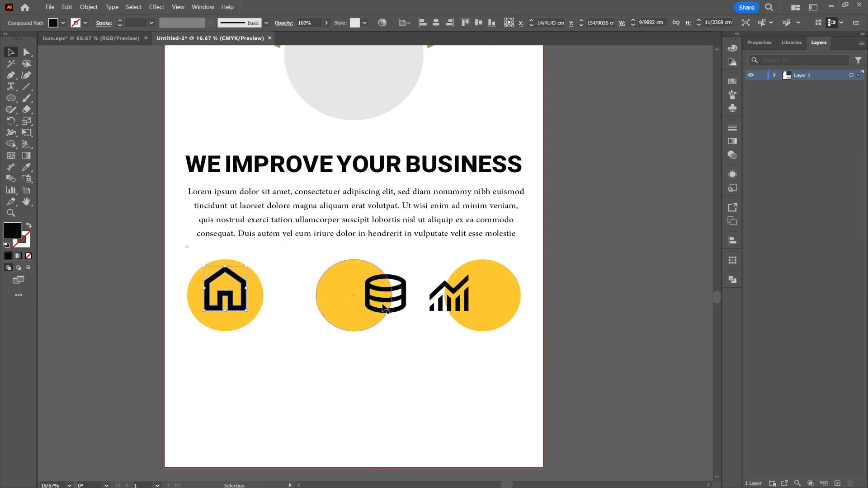
{"action": "left_click_drag", "start_coordinate": [390, 304], "coordinate": [357, 305]}
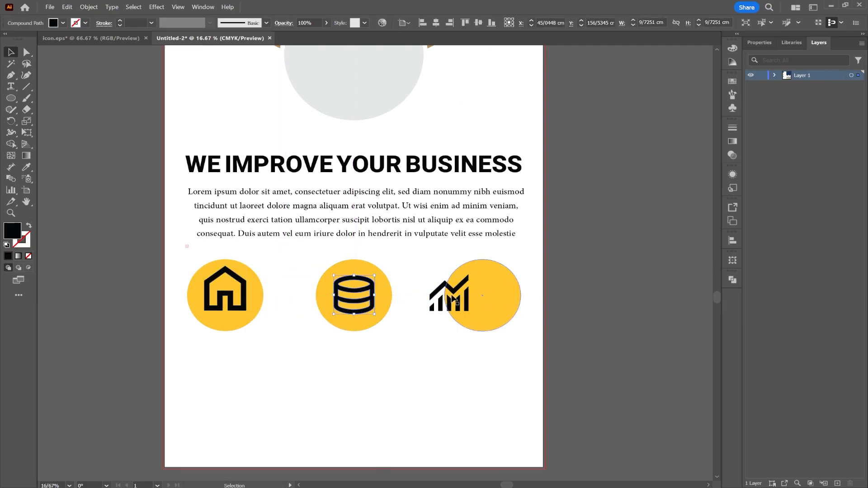
{"action": "left_click_drag", "start_coordinate": [458, 296], "coordinate": [490, 294]}
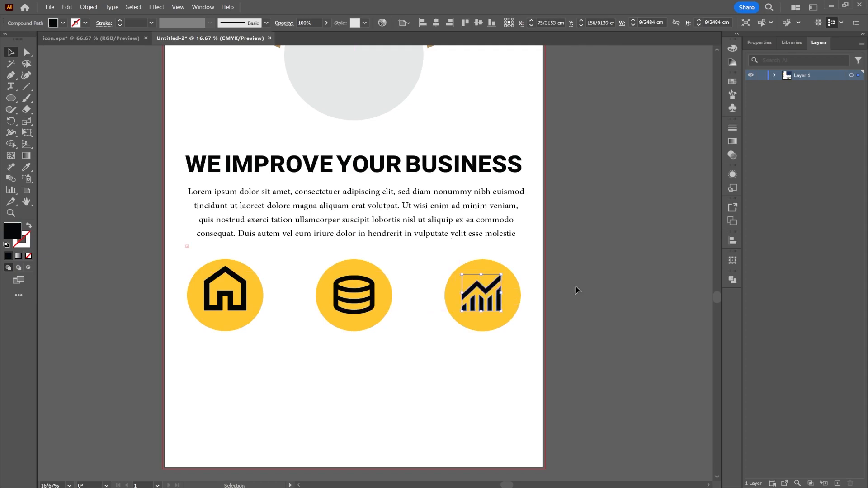
{"action": "left_click", "coordinate": [572, 289]}
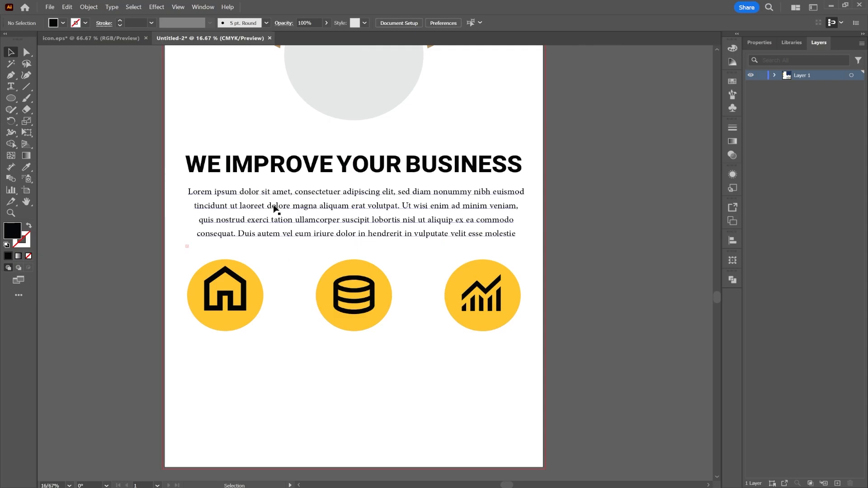
Step: Add the text "service" in Poppins Bold below the yellow circle with the house icon
{"action": "left_click", "coordinate": [11, 86]}
{"action": "left_click", "coordinate": [442, 22]}
{"action": "type", "text": "pop"}
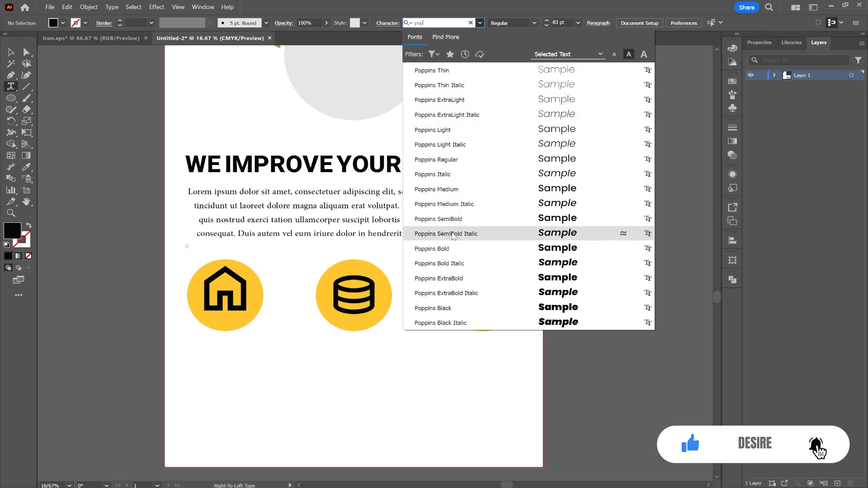
{"action": "left_click", "coordinate": [447, 248]}
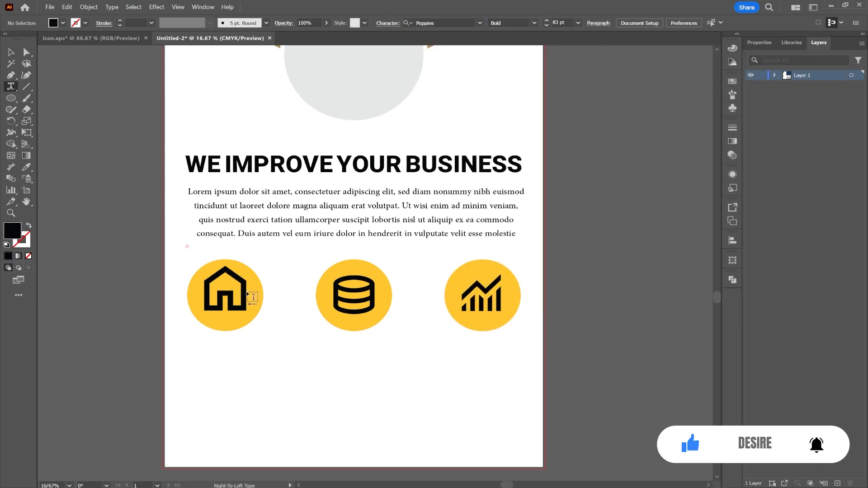
{"action": "left_click", "coordinate": [206, 351]}
{"action": "type", "text": "se"}
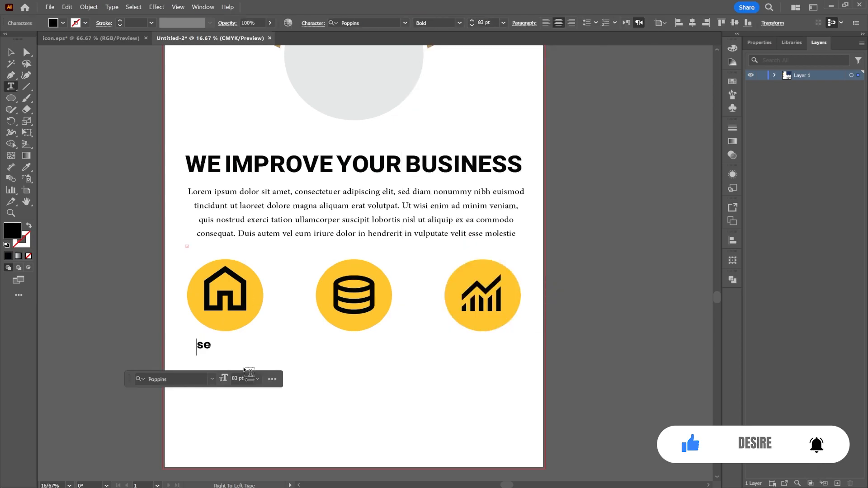
{"action": "type", "text": "rvice"}
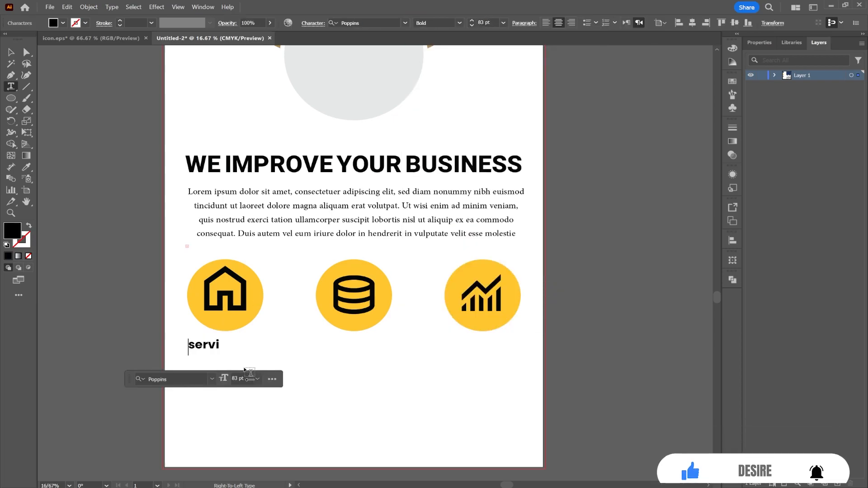
{"action": "left_click", "coordinate": [10, 52]}
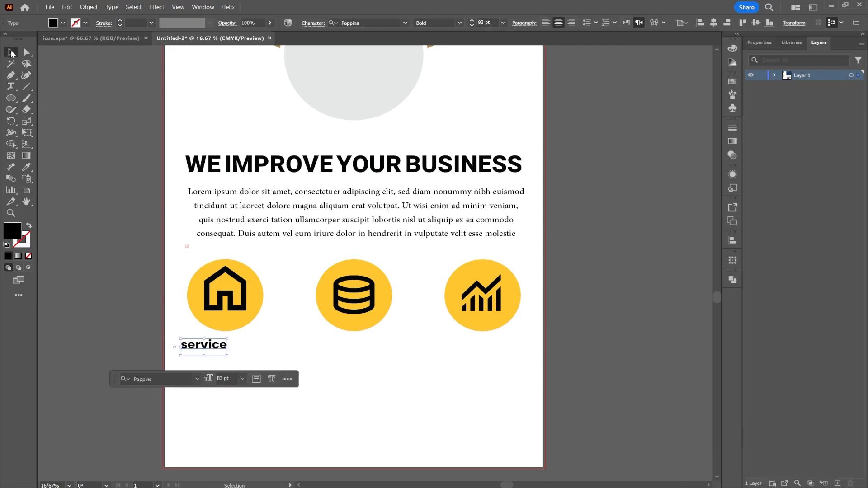
Step: Apply All Caps to the service label and deselect it
{"action": "left_click", "coordinate": [755, 42]}
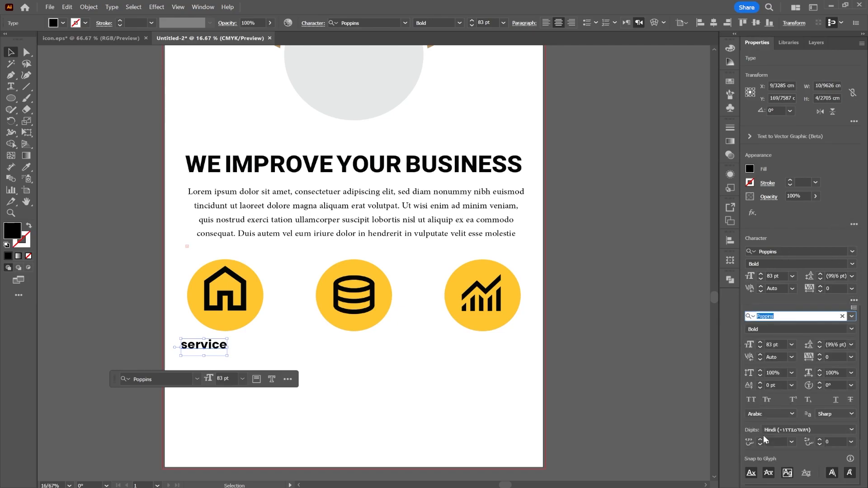
{"action": "left_click", "coordinate": [752, 400]}
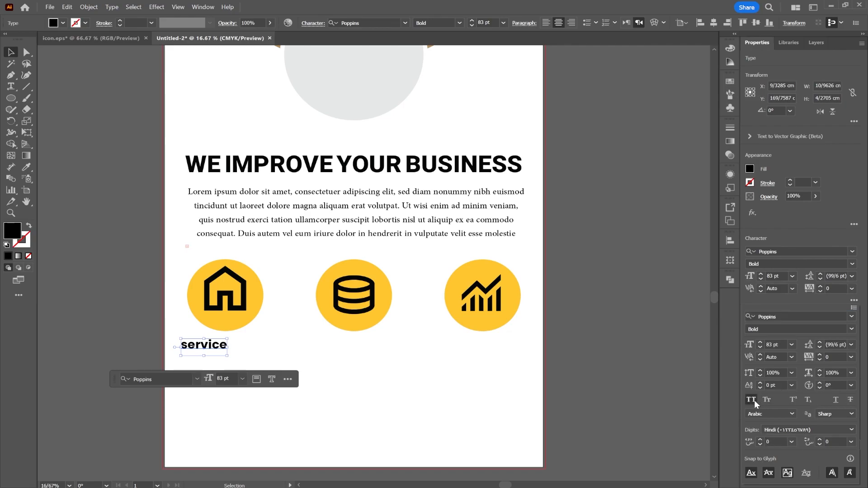
{"action": "left_click", "coordinate": [357, 364]}
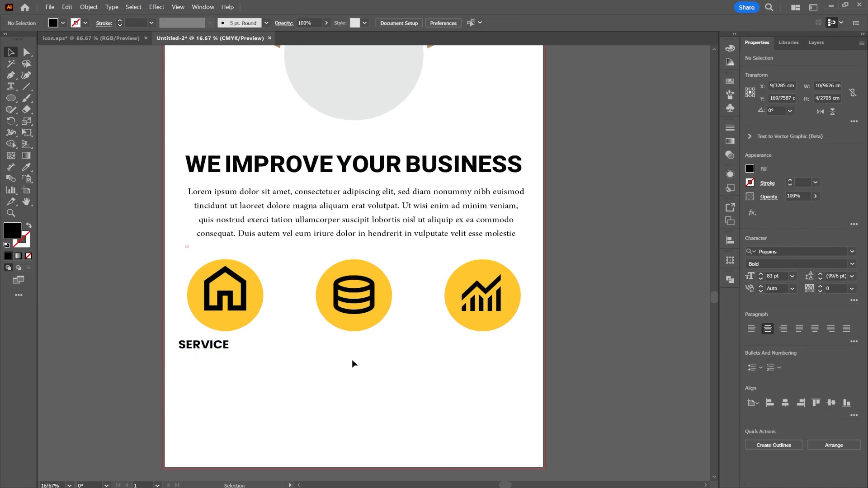
Step: Centre the SERVICE label beneath the house circle and place copies of it beneath the other two circles
{"action": "left_click_drag", "start_coordinate": [205, 346], "coordinate": [500, 349]}
{"action": "left_click", "coordinate": [405, 347]}
{"action": "left_click", "coordinate": [567, 331]}
Step: Duplicate the row of three SERVICE labels directly below itself and set the copies to Poppins Medium
{"action": "left_click_drag", "start_coordinate": [178, 350], "coordinate": [233, 368]}
{"action": "left_click", "coordinate": [203, 346], "text": "shift"}
{"action": "left_click", "coordinate": [243, 349], "text": "shift"}
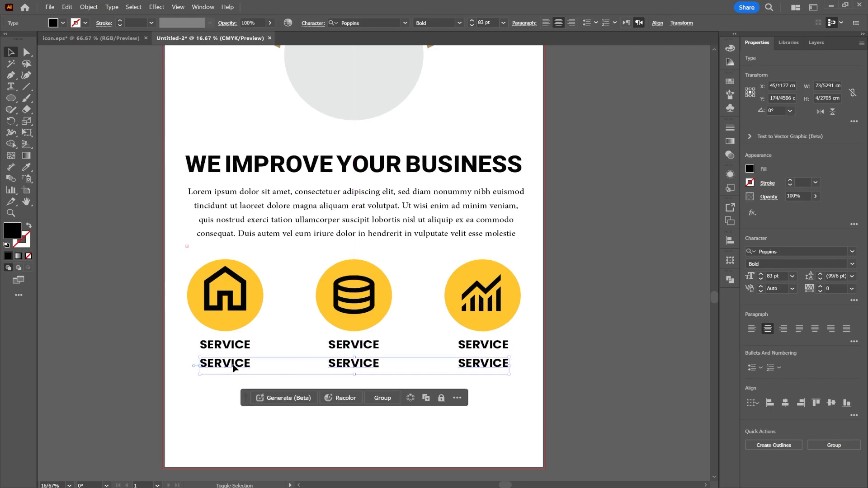
{"action": "left_click", "coordinate": [460, 23]}
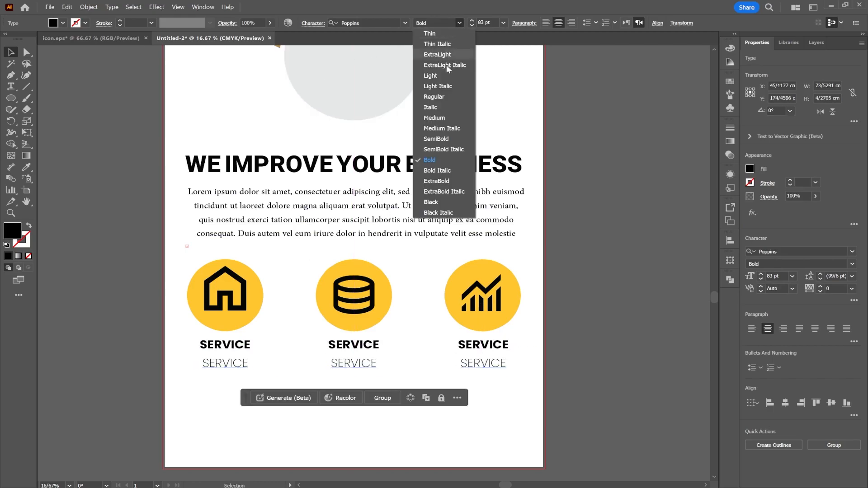
{"action": "left_click", "coordinate": [435, 117]}
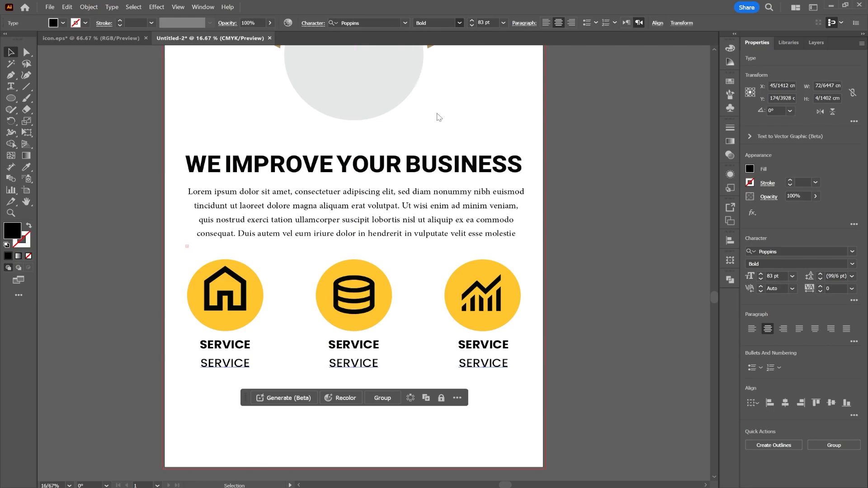
Step: Replace the text of all three labels in the lower row with "NAME"
{"action": "double_click", "coordinate": [243, 365]}
{"action": "type", "text": "NA"}
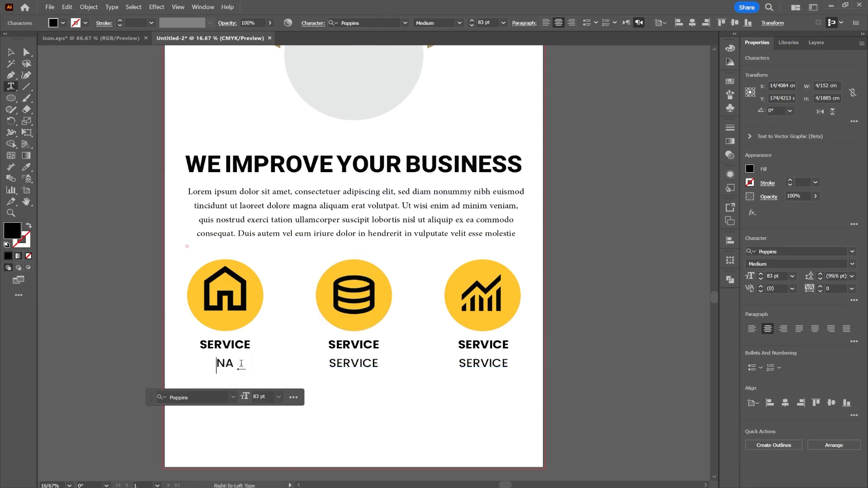
{"action": "type", "text": "ME"}
{"action": "left_click", "coordinate": [12, 53]}
{"action": "left_click", "coordinate": [353, 365]}
{"action": "double_click", "coordinate": [353, 366]}
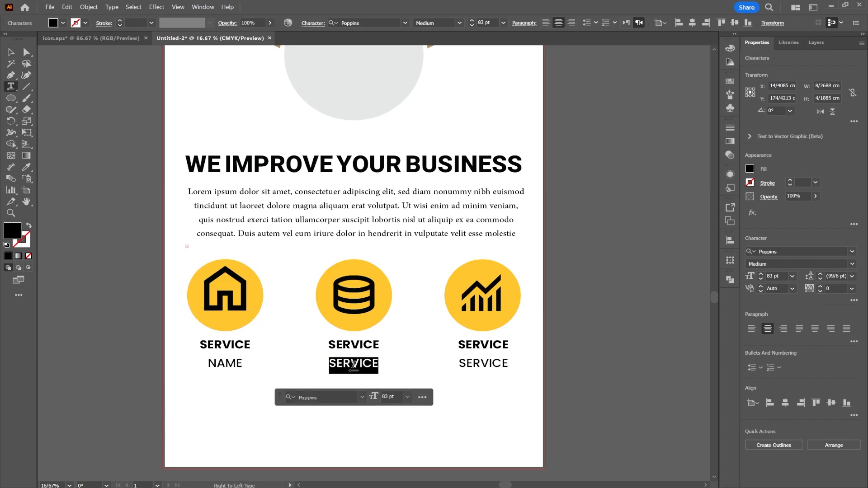
{"action": "type", "text": "NAME"}
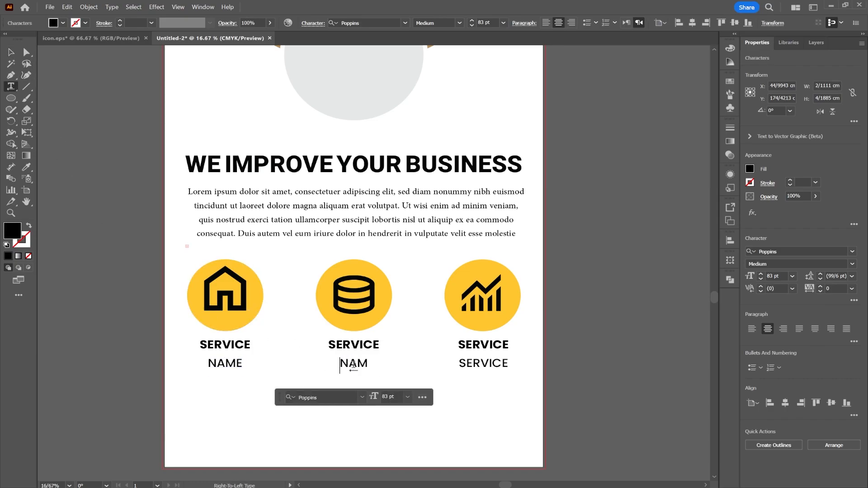
{"action": "double_click", "coordinate": [470, 358]}
{"action": "type", "text": "NAME"}
{"action": "key", "text": "Escape"}
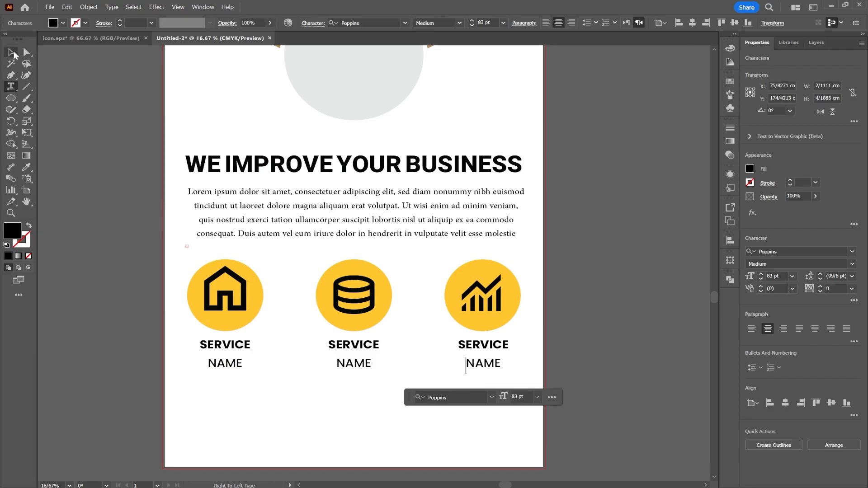
Step: Move the headline, paragraph, icon circles and service labels up together by a small amount
{"action": "left_click_drag", "start_coordinate": [481, 293], "coordinate": [492, 229]}
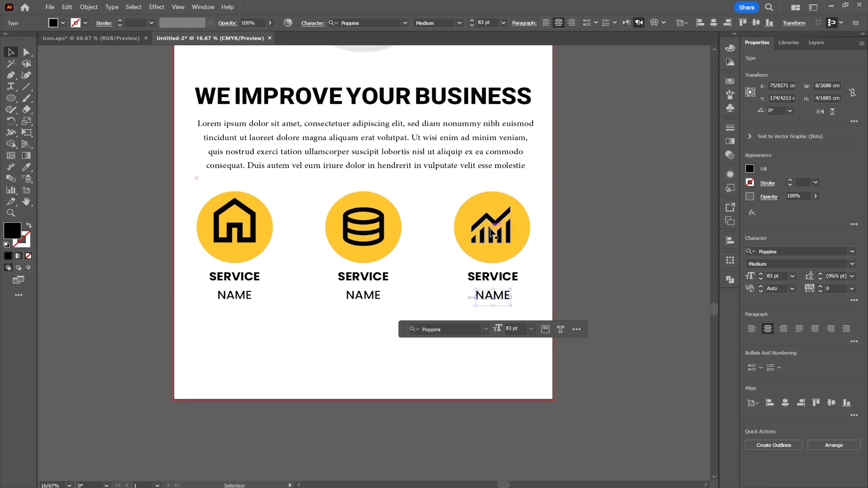
{"action": "key", "text": "ctrl+minus"}
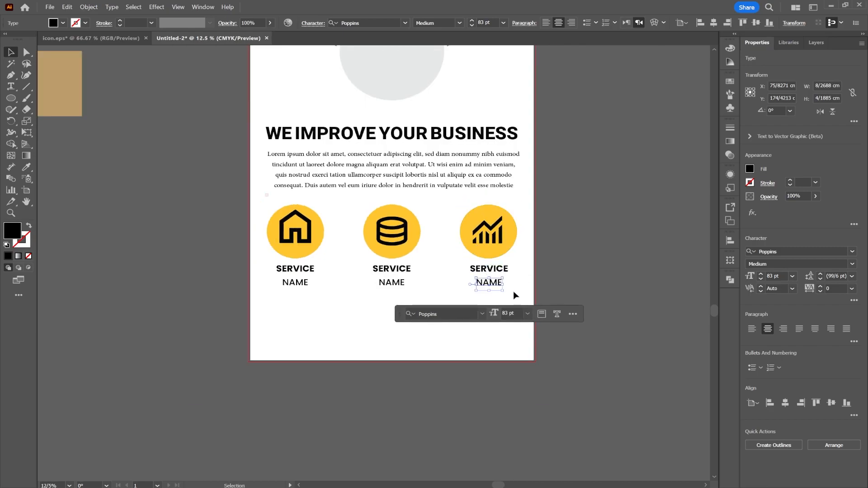
{"action": "left_click_drag", "start_coordinate": [260, 126], "coordinate": [261, 128]}
{"action": "left_click_drag", "start_coordinate": [346, 136], "coordinate": [355, 119]}
{"action": "left_click", "coordinate": [573, 234]}
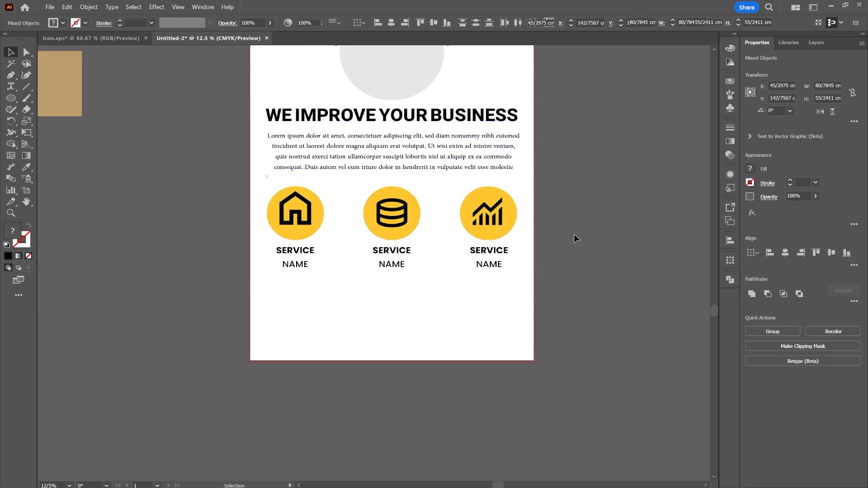
{"action": "left_click", "coordinate": [11, 87]}
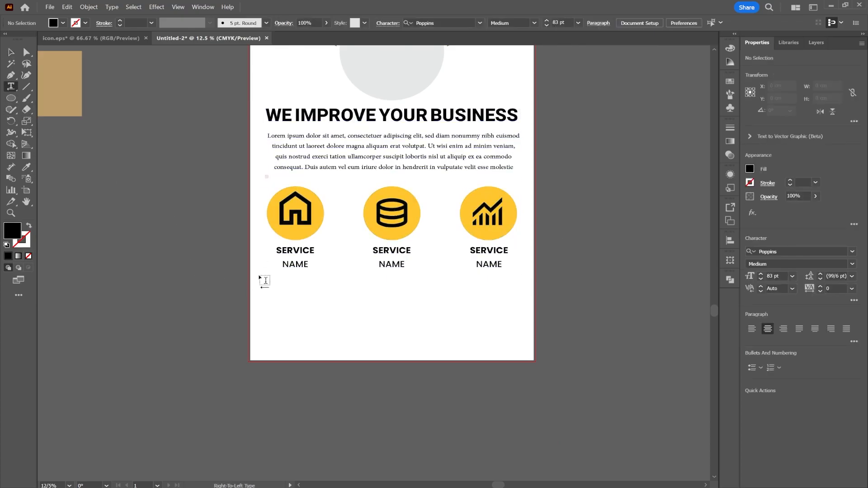
{"action": "left_click_drag", "start_coordinate": [268, 276], "coordinate": [312, 301]}
{"action": "left_click_drag", "start_coordinate": [320, 309], "coordinate": [320, 309]}
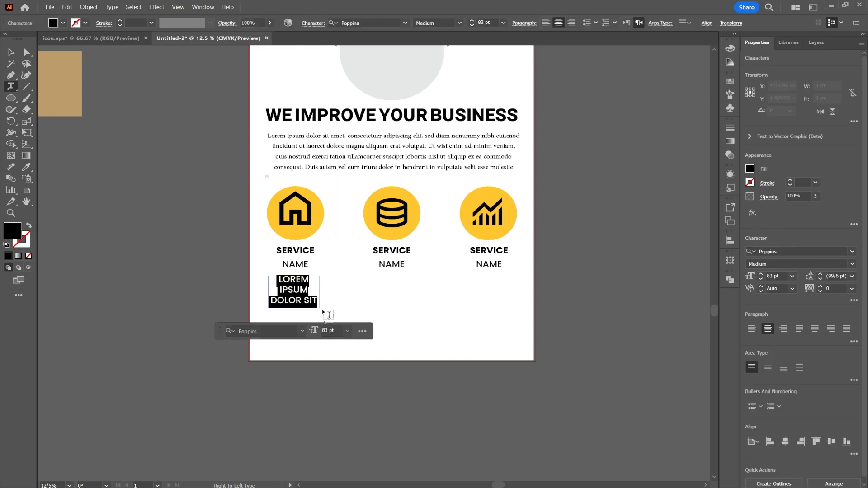
{"action": "left_click", "coordinate": [472, 26]}
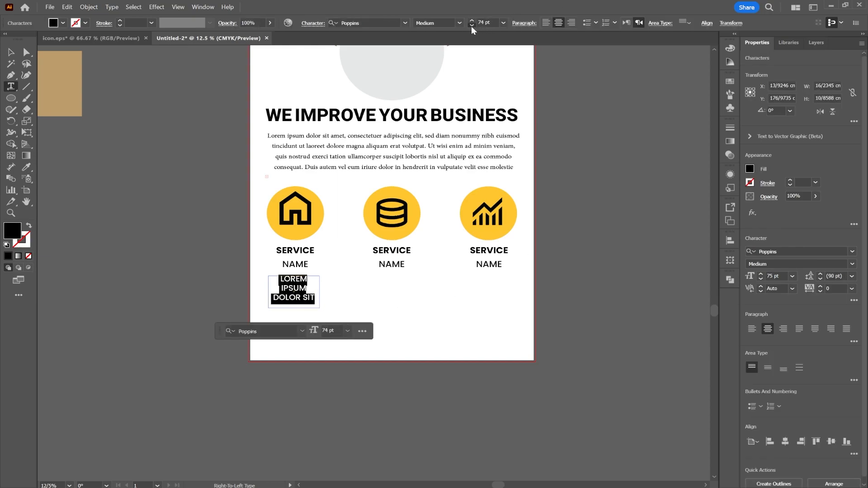
{"action": "left_click", "coordinate": [6, 53]}
{"action": "left_click", "coordinate": [157, 167]}
{"action": "key", "text": "ctrl+z"}
{"action": "key", "text": "ctrl+z"}
{"action": "key", "text": "ctrl+z"}
{"action": "key", "text": "ctrl+z"}
{"action": "key", "text": "ctrl+z"}
{"action": "key", "text": "ctrl+z"}
{"action": "key", "text": "ctrl+z"}
{"action": "key", "text": "ctrl+z"}
{"action": "key", "text": "ctrl+z"}
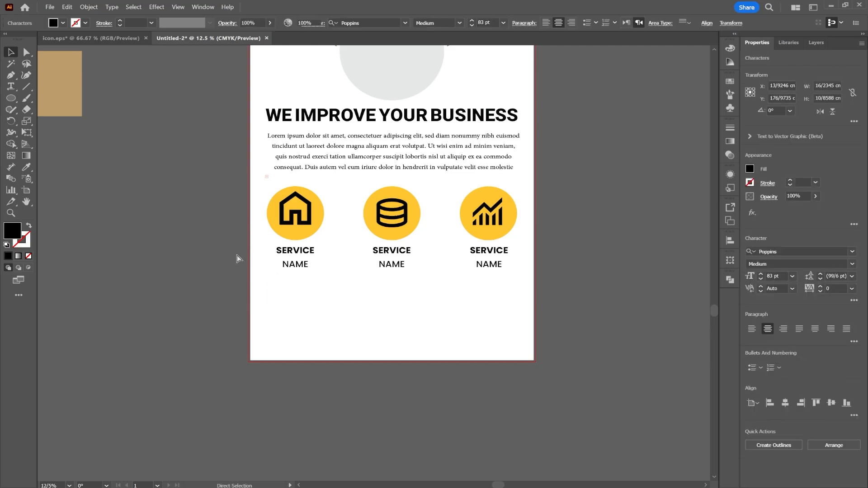
{"action": "key", "text": "ctrl+z"}
{"action": "key", "text": "ctrl+z"}
{"action": "key", "text": "ctrl+shift+z"}
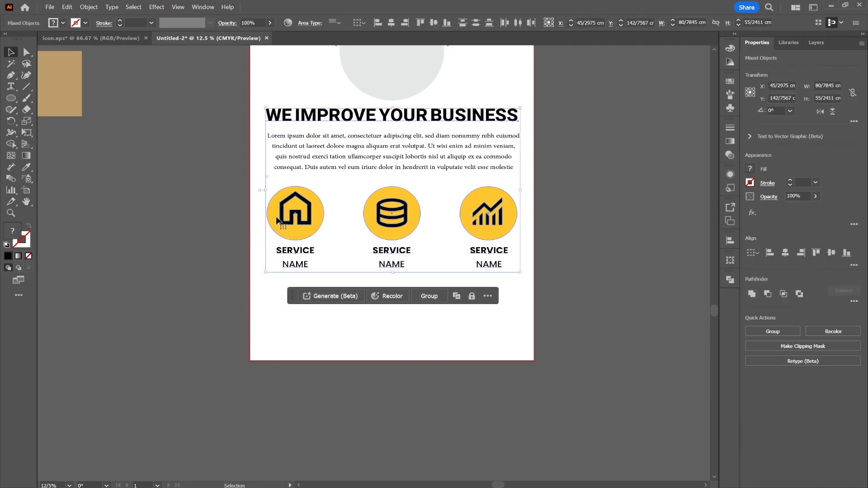
Step: Create a 48 pt placeholder text box beneath the first NAME label, about as wide as the house circle
{"action": "left_click", "coordinate": [593, 197]}
{"action": "left_click", "coordinate": [14, 90]}
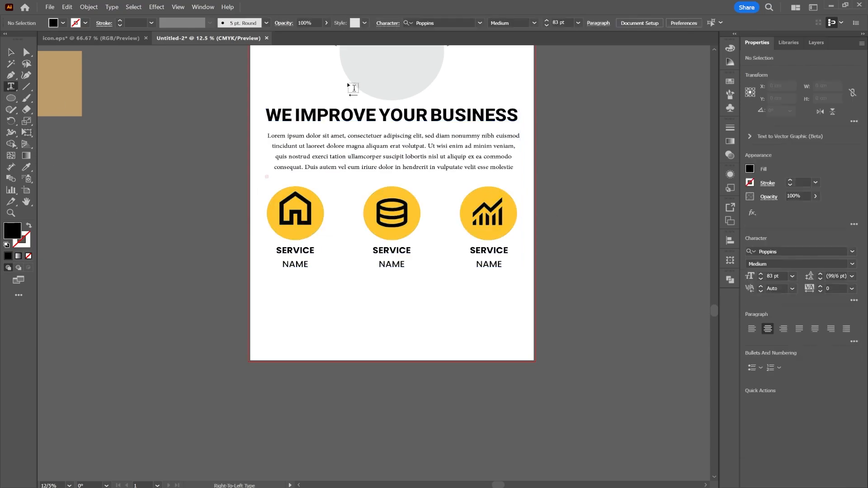
{"action": "left_click", "coordinate": [578, 23]}
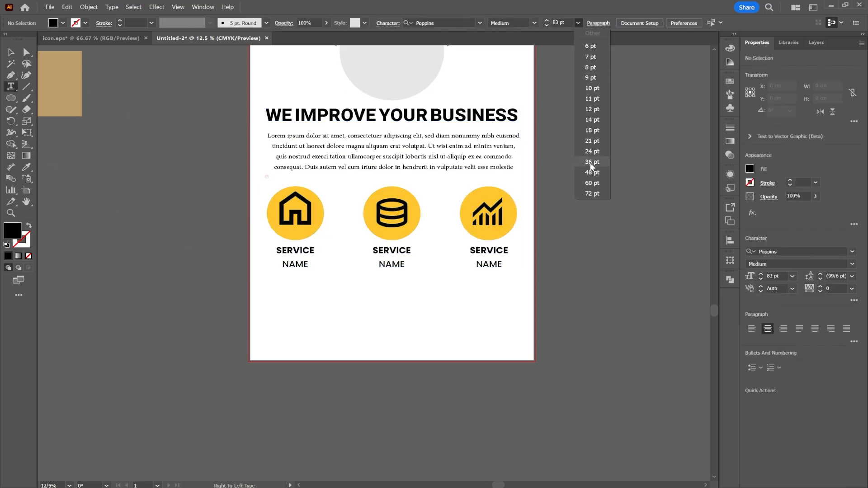
{"action": "left_click", "coordinate": [595, 175]}
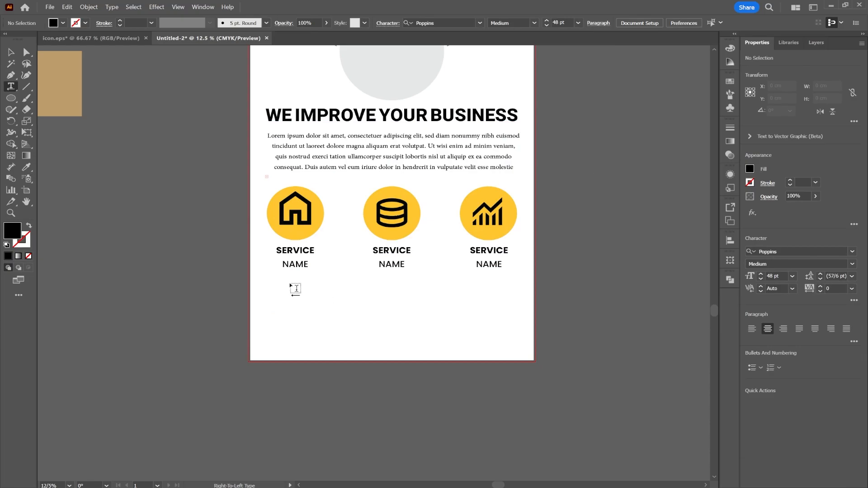
{"action": "left_click_drag", "start_coordinate": [267, 272], "coordinate": [318, 307]}
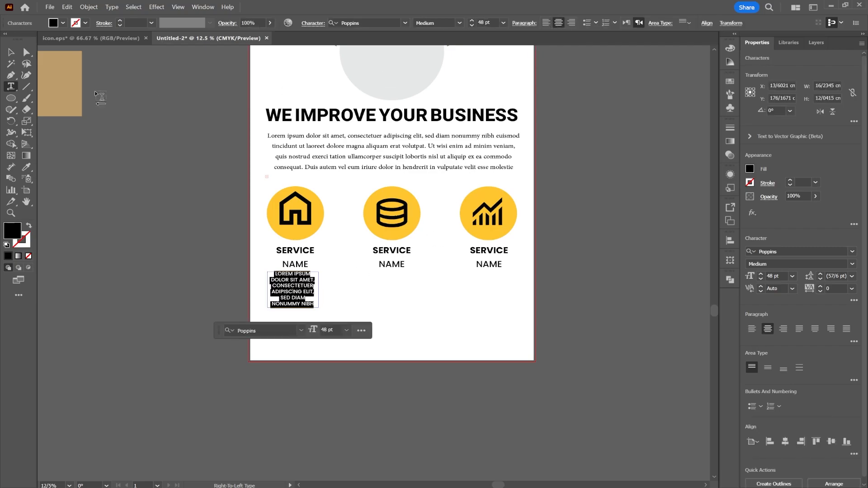
Step: Copy the placeholder description beneath the middle and rightmost NAME labels, level with the first
{"action": "left_click", "coordinate": [11, 54]}
{"action": "left_click_drag", "start_coordinate": [306, 293], "coordinate": [498, 279]}
{"action": "left_click", "coordinate": [468, 285]}
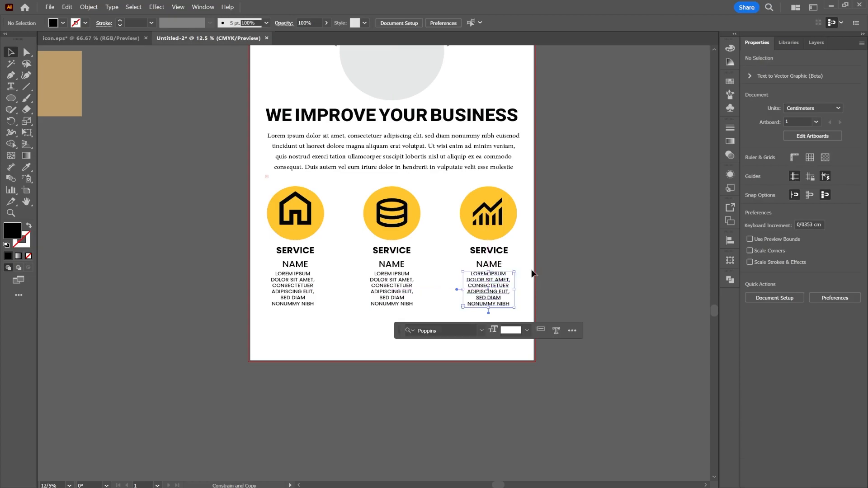
{"action": "left_click", "coordinate": [567, 249]}
Step: Add a horizontally centred "CONTACT US" heading from a SERVICE label copy, with a smaller address line beneath, following the Pinterest reference banner
{"action": "left_click_drag", "start_coordinate": [396, 252], "coordinate": [396, 326]}
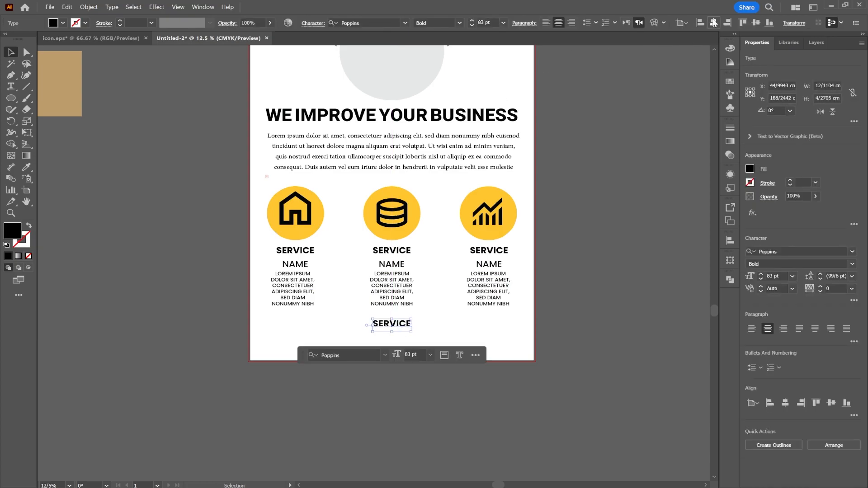
{"action": "double_click", "coordinate": [388, 323]}
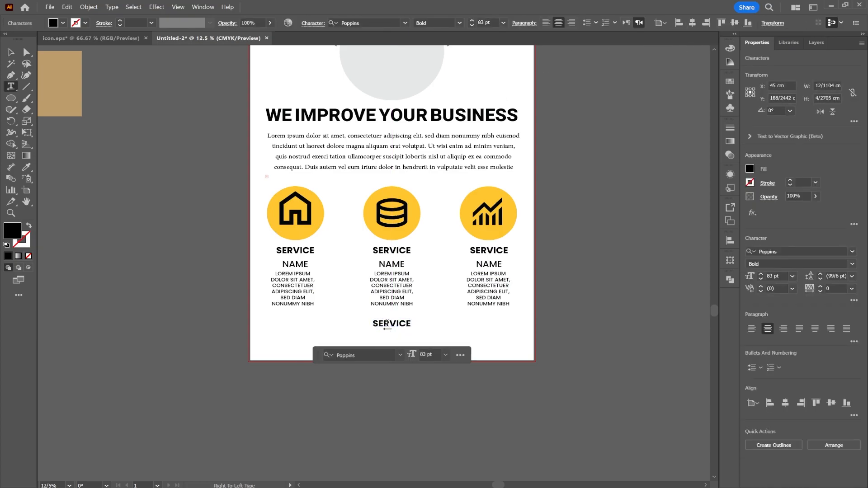
{"action": "key", "text": "ctrl+a"}
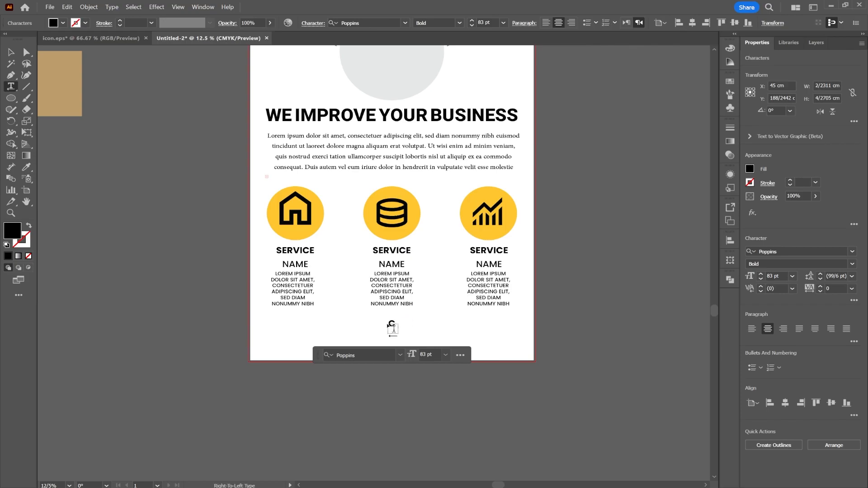
{"action": "key", "text": "alt+Tab"}
{"action": "key", "text": "alt+Tab"}
{"action": "key", "text": "alt+Tab"}
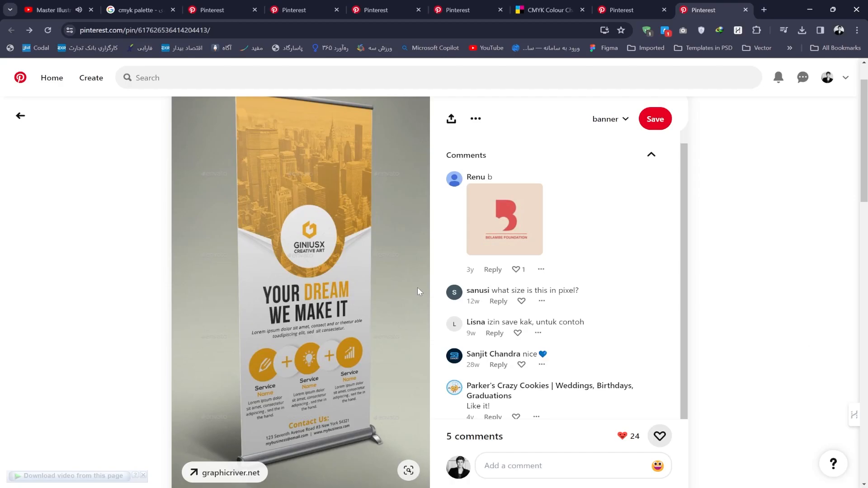
{"action": "key", "text": "alt+Tab"}
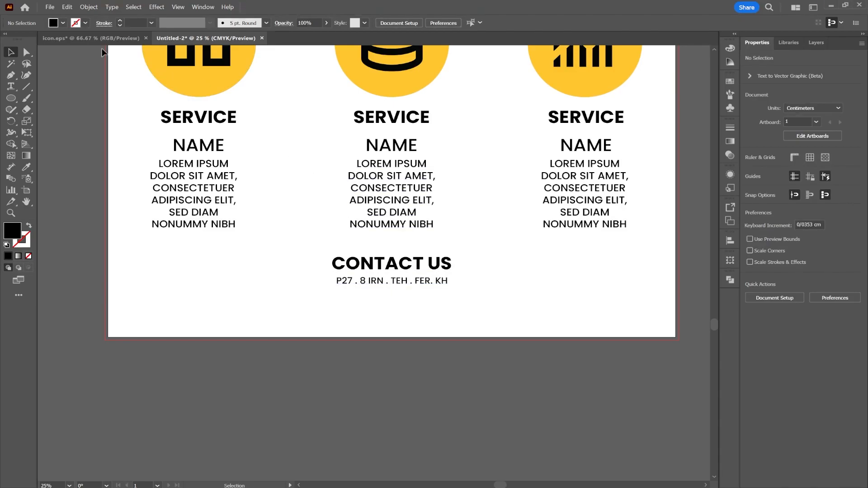
Step: Copy the three contact groups with phone, globe and envelope icons from the icon.eps document
{"action": "left_click", "coordinate": [95, 36]}
{"action": "scroll", "coordinate": [230, 379], "scroll_direction": "down", "scroll_amount": 2}
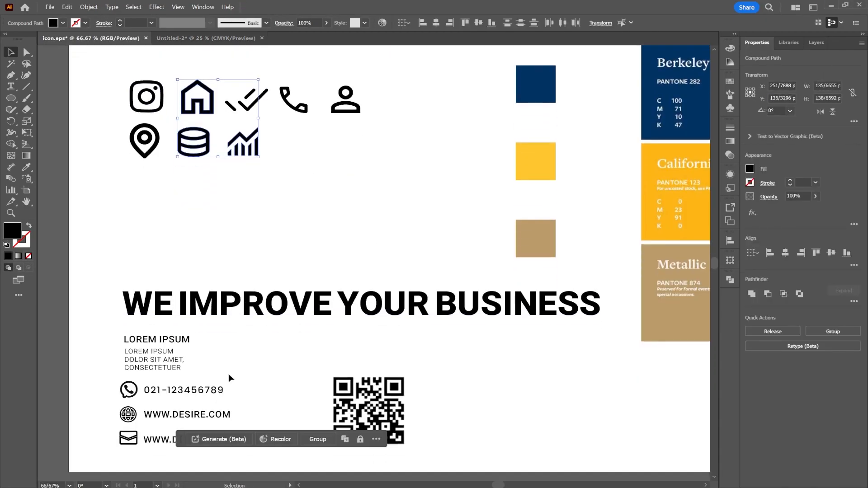
{"action": "scroll", "coordinate": [203, 397], "scroll_direction": "down", "scroll_amount": 2}
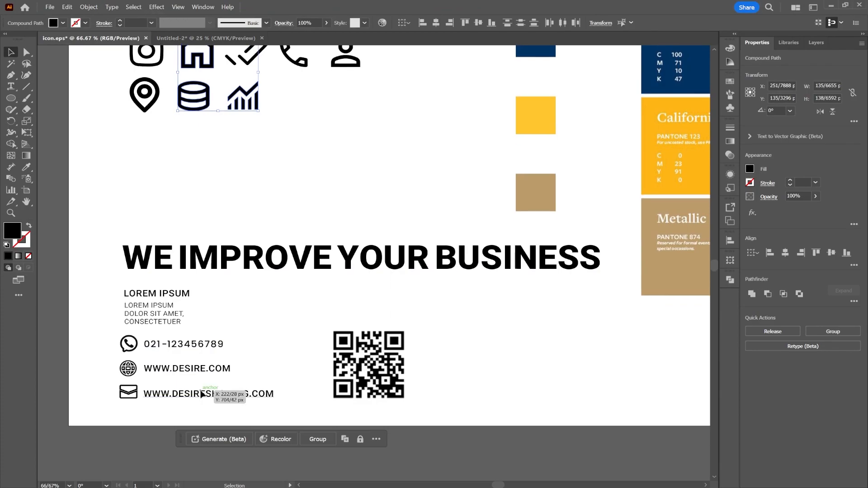
{"action": "left_click", "coordinate": [202, 394]}
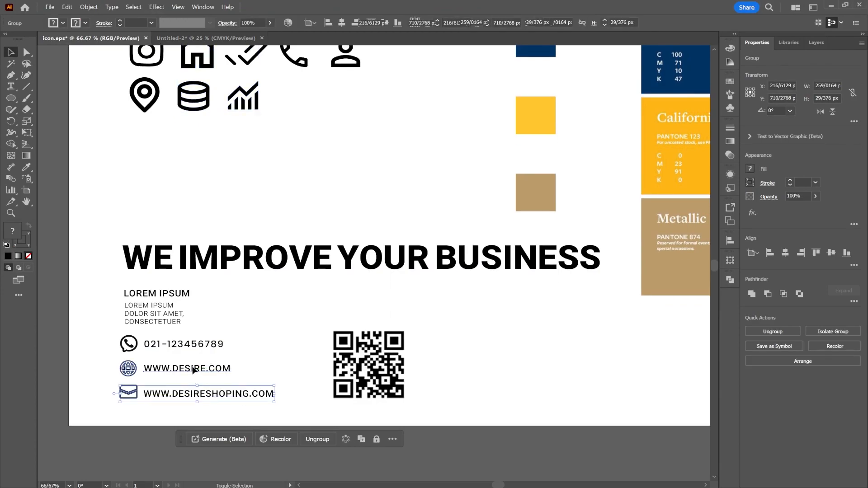
{"action": "left_click", "coordinate": [193, 368], "text": "shift"}
{"action": "left_click", "coordinate": [197, 347], "text": "shift"}
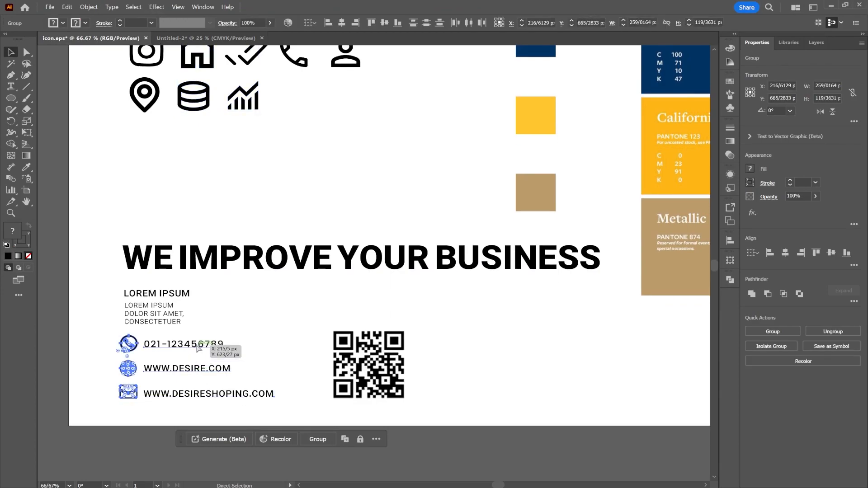
{"action": "key", "text": "v"}
Step: Paste the contact groups into the banner, enlarge them to about 24 cm wide and place them left of the CONTACT US block
{"action": "left_click", "coordinate": [206, 38]}
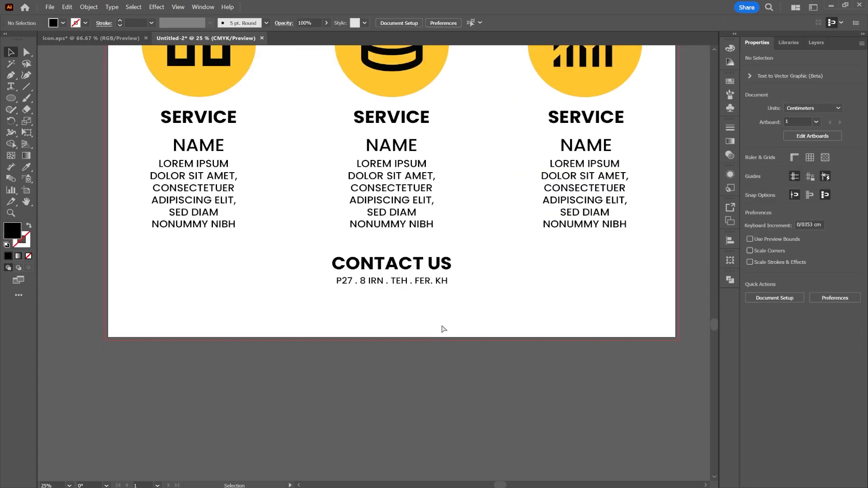
{"action": "key", "text": "ctrl+v"}
{"action": "left_click_drag", "start_coordinate": [403, 263], "coordinate": [498, 264]}
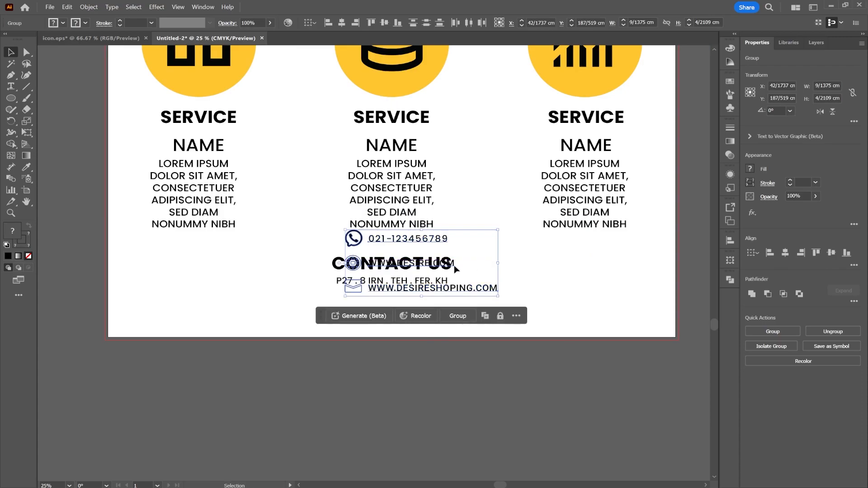
{"action": "left_click_drag", "start_coordinate": [434, 290], "coordinate": [263, 328]}
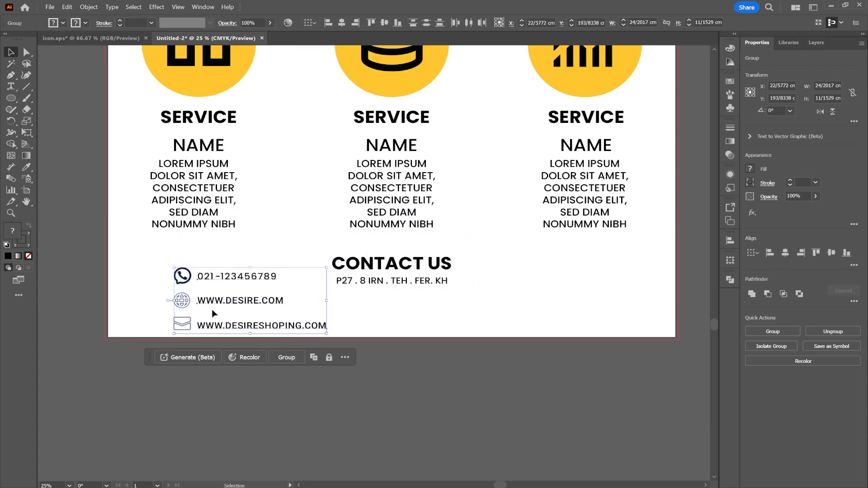
{"action": "left_click", "coordinate": [143, 306]}
Step: Spread the contact groups in a row along the banner's lower edge: globe on the left, envelope in the centre, phone on the right
{"action": "left_click", "coordinate": [233, 284]}
{"action": "left_click_drag", "start_coordinate": [234, 284], "coordinate": [595, 315]}
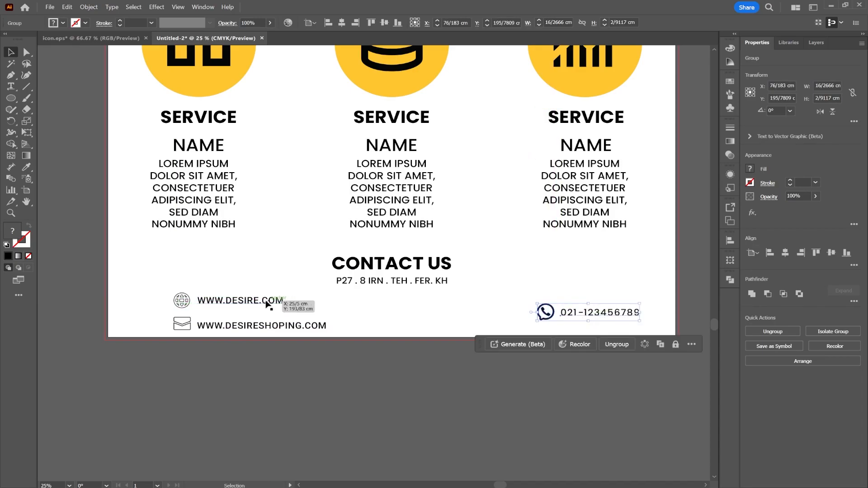
{"action": "left_click", "coordinate": [177, 329]}
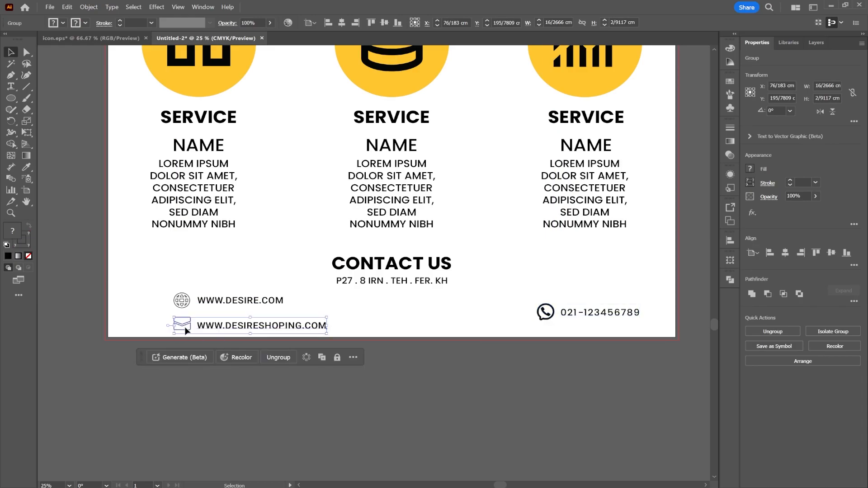
{"action": "left_click_drag", "start_coordinate": [314, 323], "coordinate": [443, 313]}
{"action": "left_click", "coordinate": [266, 324]}
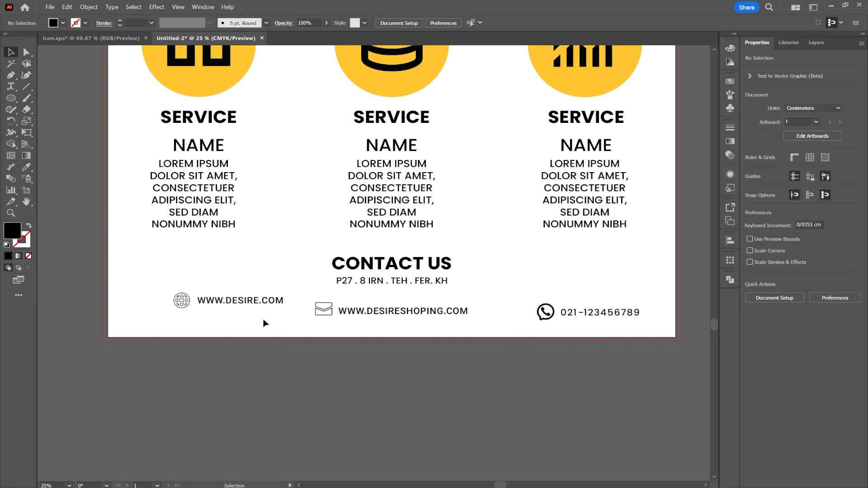
{"action": "left_click", "coordinate": [206, 301]}
{"action": "left_click_drag", "start_coordinate": [206, 301], "coordinate": [173, 312]}
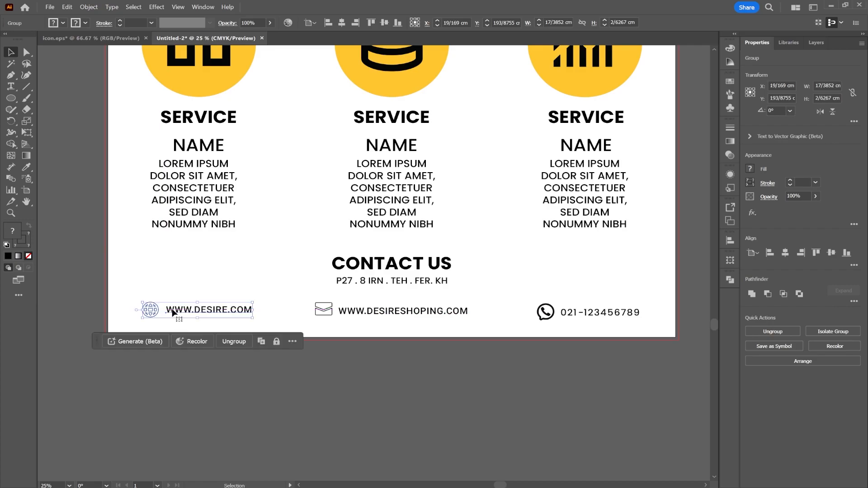
{"action": "left_click", "coordinate": [383, 382]}
Step: Place the photo of the man working at a laptop from the Bussinus folder over the banner
{"action": "key", "text": "ctrl+0"}
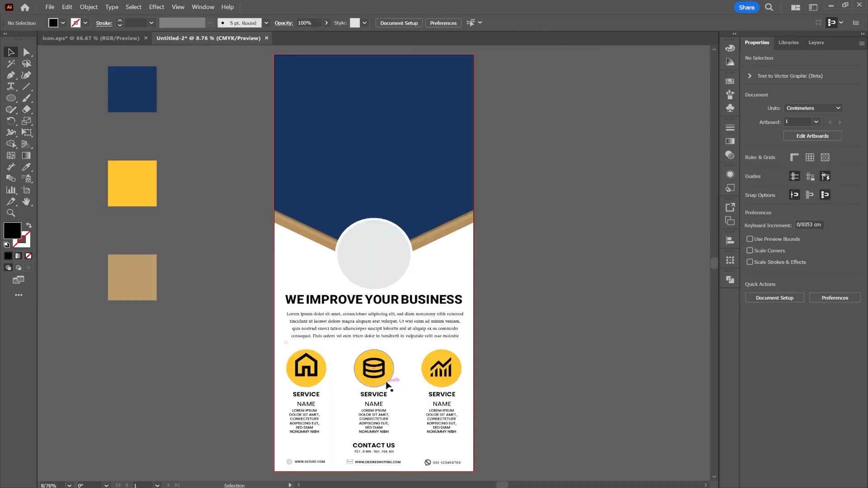
{"action": "left_click", "coordinate": [430, 151]}
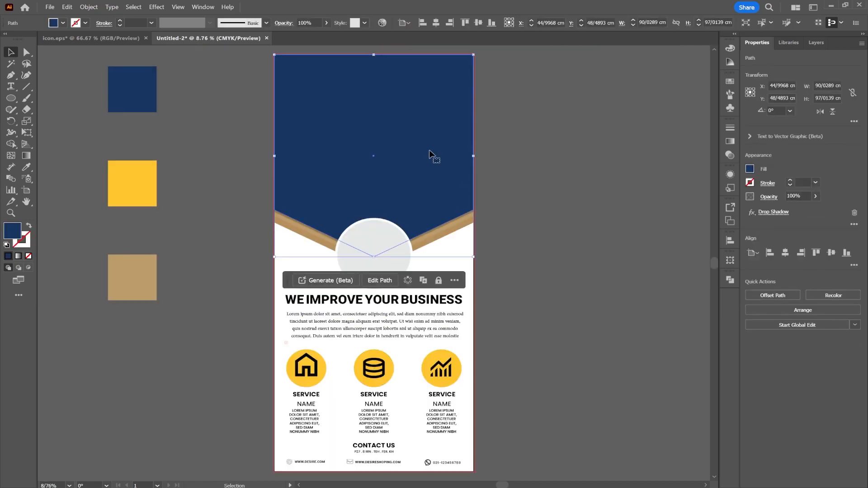
{"action": "key", "text": "alt+Tab"}
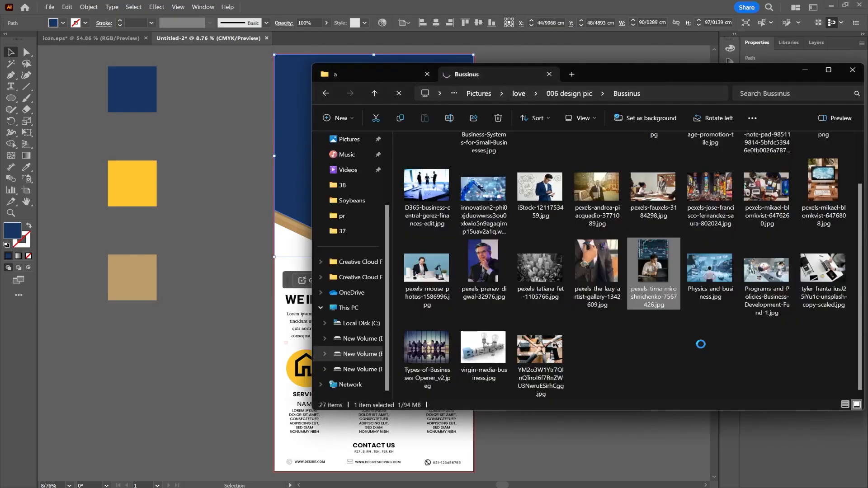
{"action": "left_click_drag", "start_coordinate": [661, 271], "coordinate": [244, 149]}
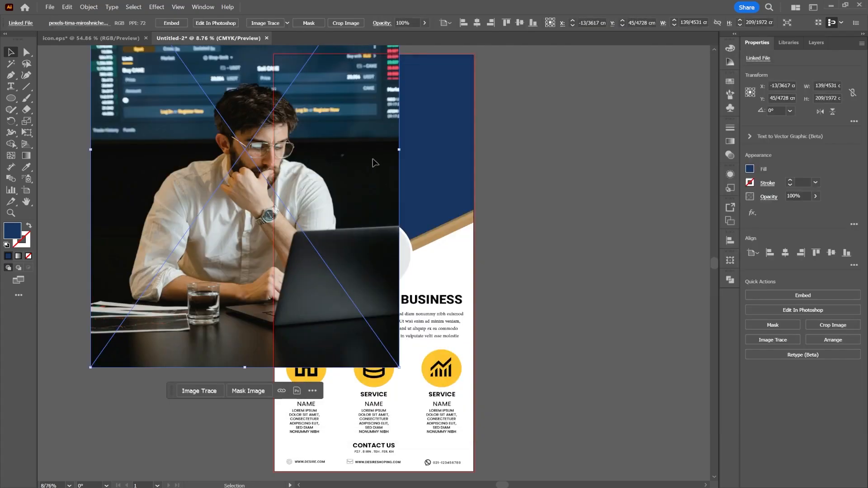
{"action": "mouse_move", "coordinate": [375, 163]}
{"action": "left_mouse_down"}
{"action": "mouse_move", "coordinate": [478, 186]}
{"action": "mouse_move", "coordinate": [489, 238]}
{"action": "mouse_move", "coordinate": [509, 257]}
{"action": "mouse_move", "coordinate": [508, 274]}
{"action": "left_mouse_up"}
Step: Scale the photo down to about 84 × 126 cm and position it over the blue header, against the banner's left edge
{"action": "scroll", "coordinate": [437, 413], "scroll_direction": "down", "scroll_amount": 1}
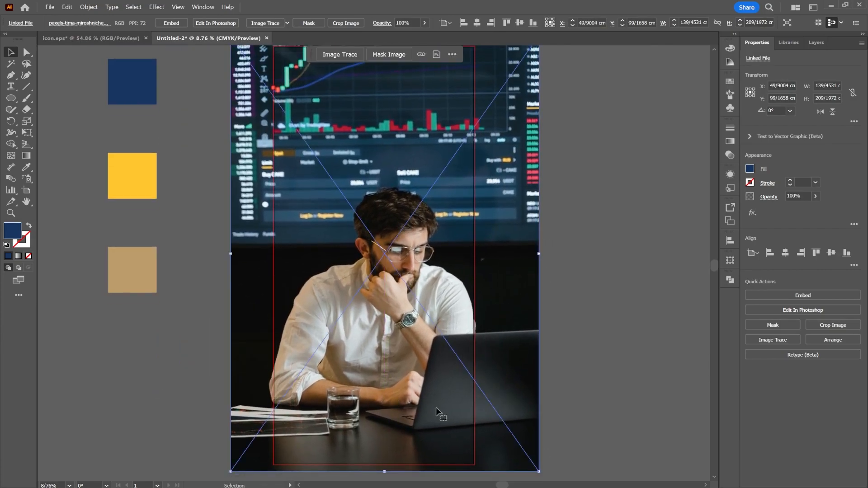
{"action": "left_click_drag", "start_coordinate": [385, 474], "coordinate": [430, 299]}
{"action": "left_click_drag", "start_coordinate": [454, 231], "coordinate": [432, 171]}
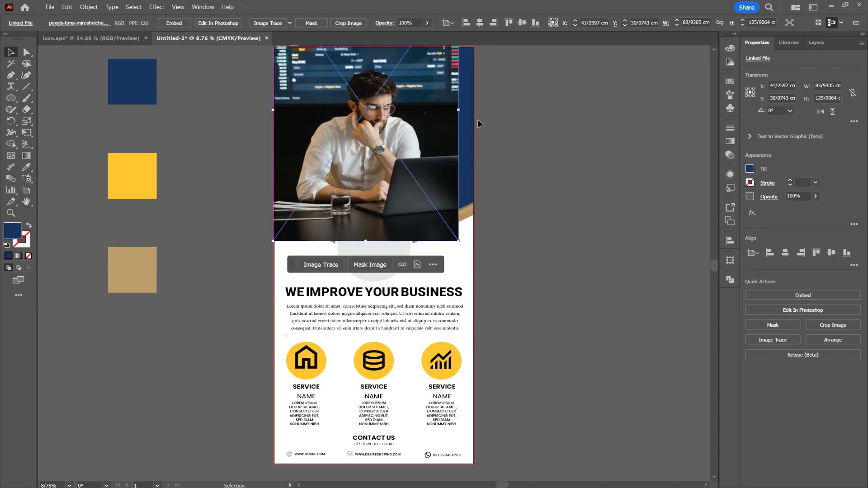
Step: Enlarge the photo to about 91 × 137 cm so it spans the full width of the banner
{"action": "left_click_drag", "start_coordinate": [459, 112], "coordinate": [474, 107]}
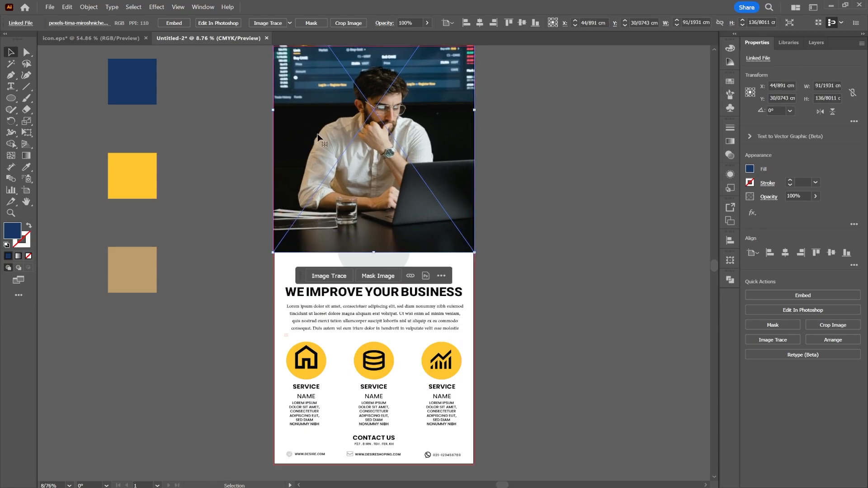
{"action": "left_click_drag", "start_coordinate": [275, 111], "coordinate": [275, 110]}
{"action": "left_click", "coordinate": [509, 158]}
{"action": "left_click", "coordinate": [446, 169]}
Step: Move the linked photo down the stacking order to directly beneath the blue header path
{"action": "scroll", "coordinate": [561, 251], "scroll_direction": "up", "scroll_amount": 2}
{"action": "scroll", "coordinate": [560, 251], "scroll_direction": "up", "scroll_amount": 2}
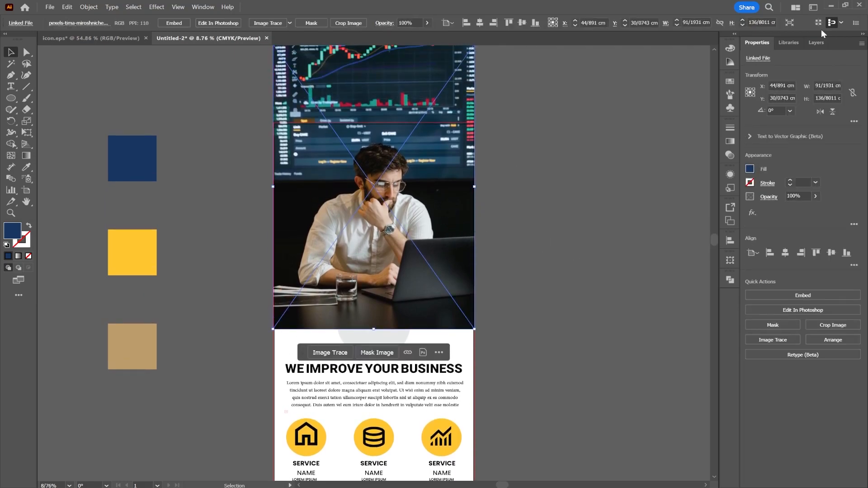
{"action": "left_click", "coordinate": [816, 43]}
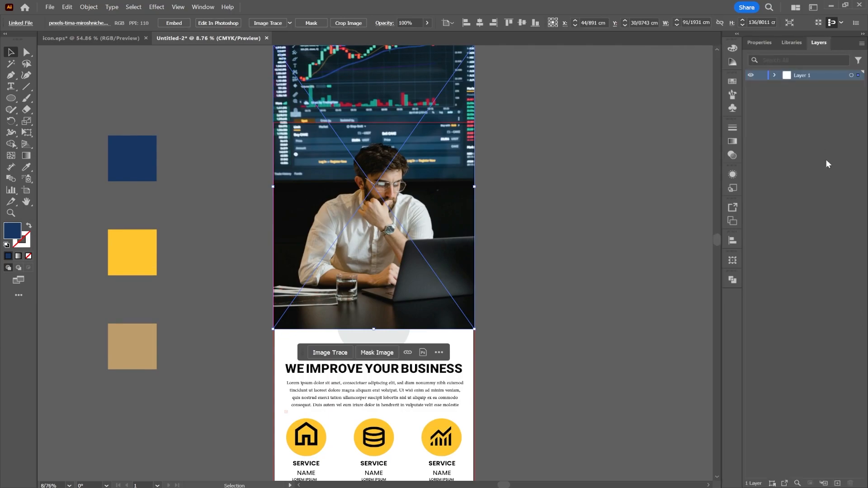
{"action": "left_click", "coordinate": [774, 75]}
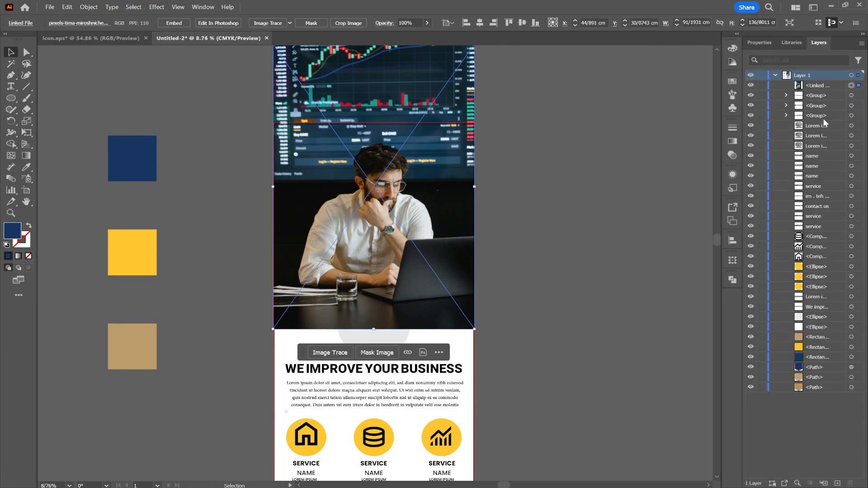
{"action": "left_click_drag", "start_coordinate": [829, 86], "coordinate": [820, 375]}
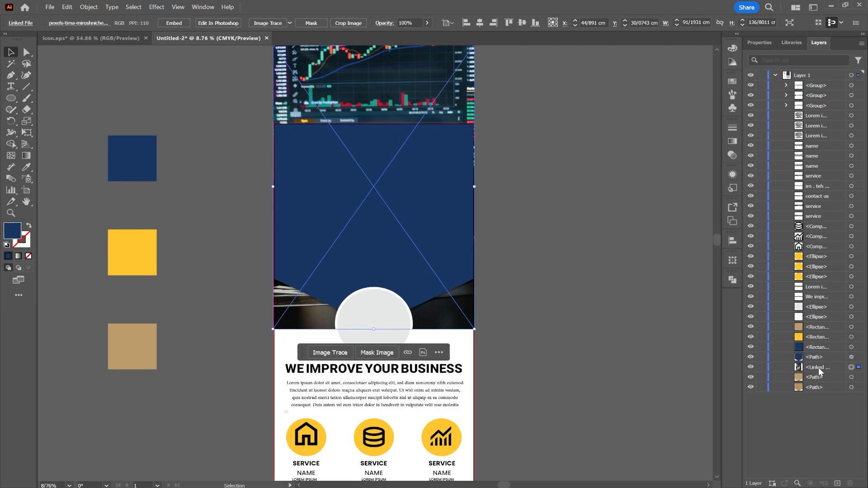
Step: Clip the photo to the blue header shape with a clipping mask made from both objects
{"action": "left_click", "coordinate": [820, 371]}
{"action": "left_click", "coordinate": [860, 357], "text": "shift"}
{"action": "right_click", "coordinate": [415, 195]}
{"action": "left_click", "coordinate": [457, 341]}
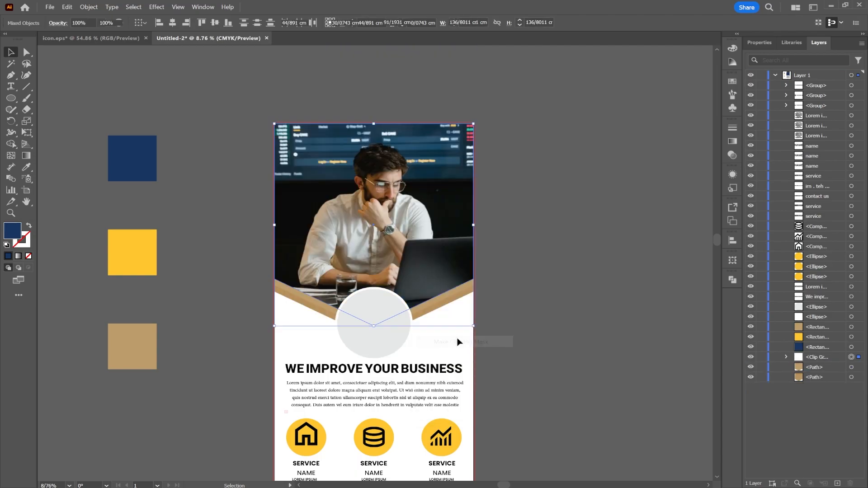
{"action": "left_click", "coordinate": [514, 224]}
Step: Place the DESIRE logo from the Logo folder on the central circle at about 30 × 30 cm and centre it horizontally on the banner
{"action": "left_click_drag", "start_coordinate": [529, 243], "coordinate": [516, 185]}
{"action": "scroll", "coordinate": [493, 226], "scroll_direction": "down", "scroll_amount": 1}
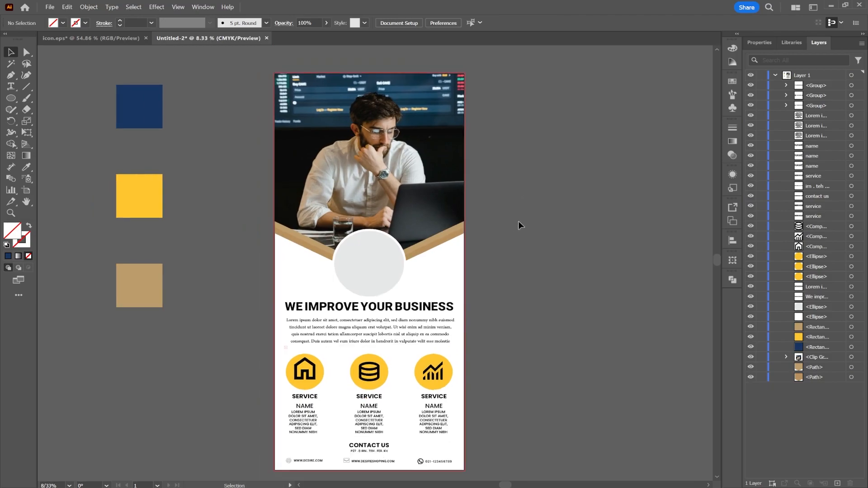
{"action": "scroll", "coordinate": [519, 221], "scroll_direction": "up", "scroll_amount": 1}
{"action": "mouse_move", "coordinate": [433, 486]}
{"action": "left_click", "coordinate": [456, 464]}
{"action": "left_click", "coordinate": [617, 70]}
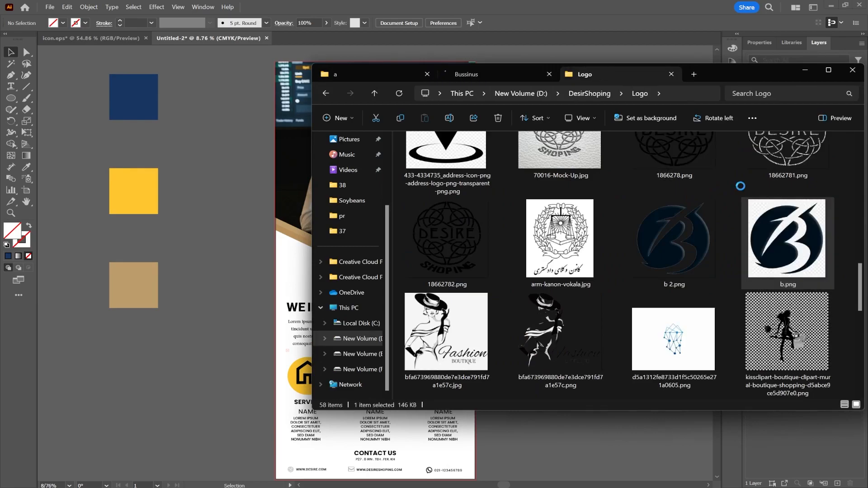
{"action": "left_click_drag", "start_coordinate": [656, 156], "coordinate": [382, 265]}
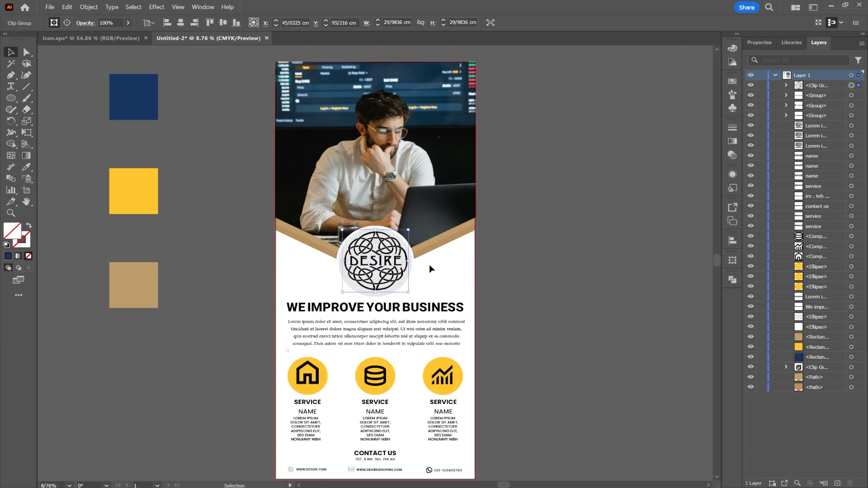
{"action": "left_click", "coordinate": [180, 24]}
{"action": "left_click", "coordinate": [571, 209]}
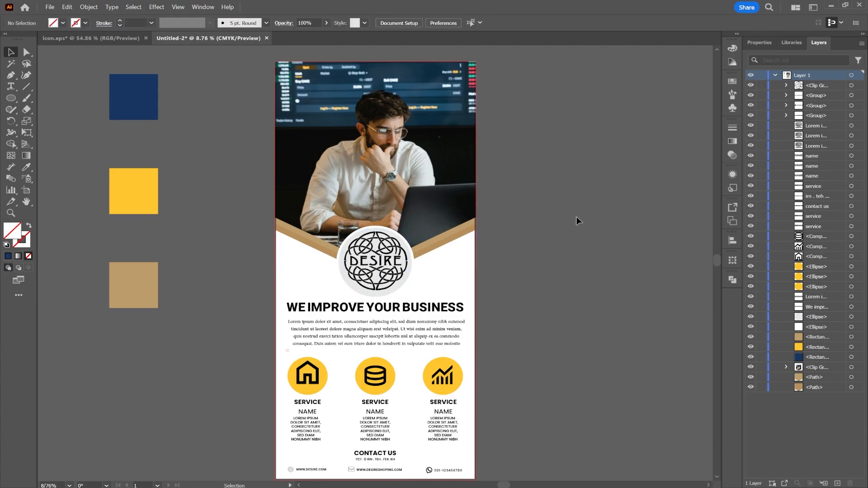
{"action": "left_click", "coordinate": [396, 274]}
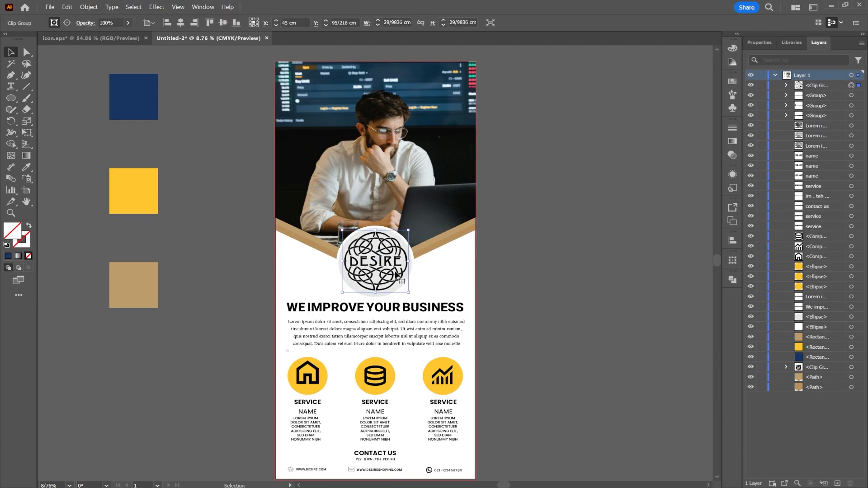
{"action": "left_click", "coordinate": [558, 218]}
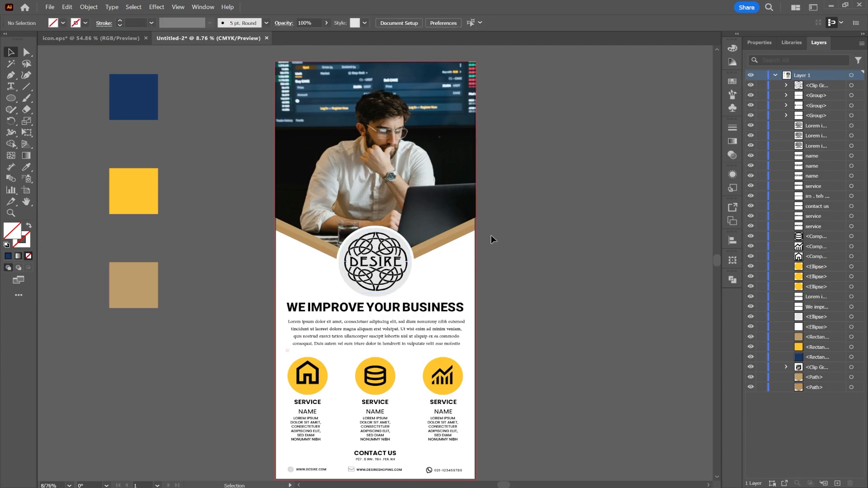
{"action": "left_click", "coordinate": [384, 265]}
{"action": "left_click", "coordinate": [545, 282]}
Step: Draw a rectangle of about 91 × 201 cm covering the whole banner and fill it with white
{"action": "left_click_drag", "start_coordinate": [15, 99], "coordinate": [56, 96]}
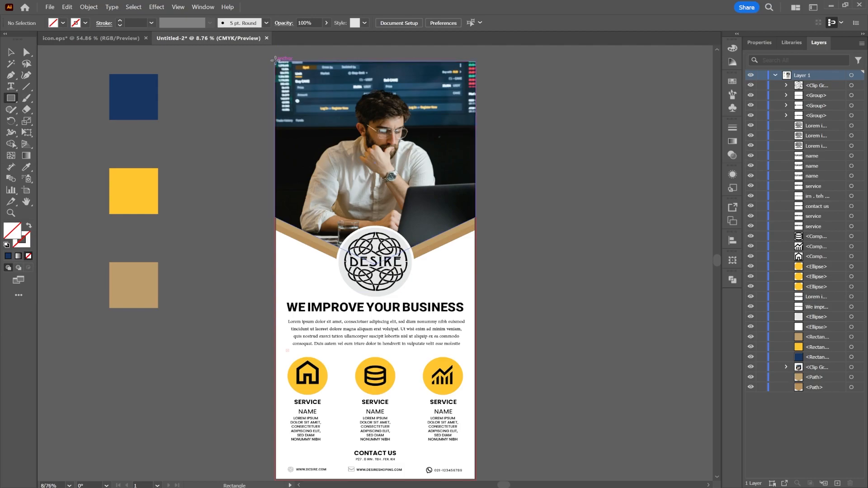
{"action": "left_click_drag", "start_coordinate": [275, 59], "coordinate": [477, 454]}
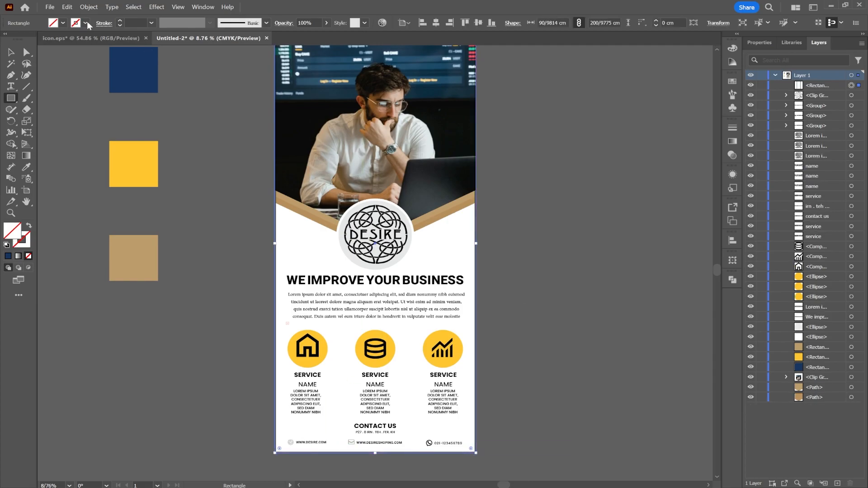
{"action": "left_click", "coordinate": [63, 23]}
{"action": "left_click", "coordinate": [22, 39]}
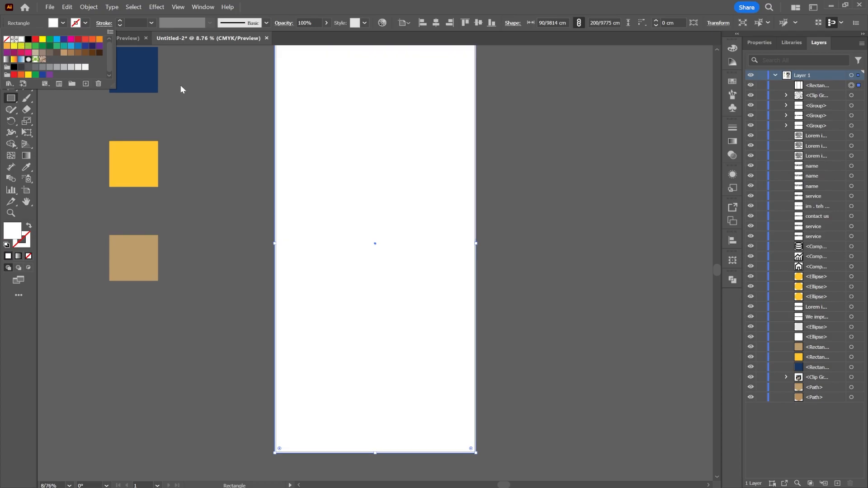
Step: Send the white rectangle to the bottom of the layer's stacking order and duplicate it at the top
{"action": "left_click", "coordinate": [827, 81]}
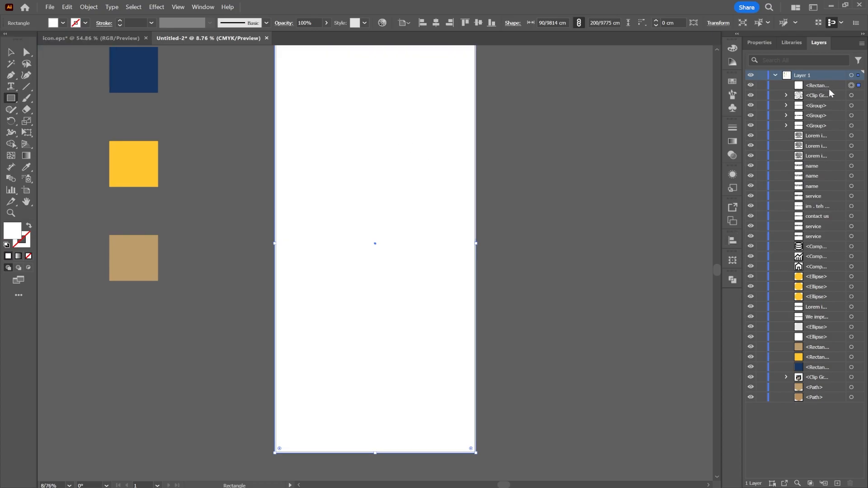
{"action": "left_click", "coordinate": [829, 88]}
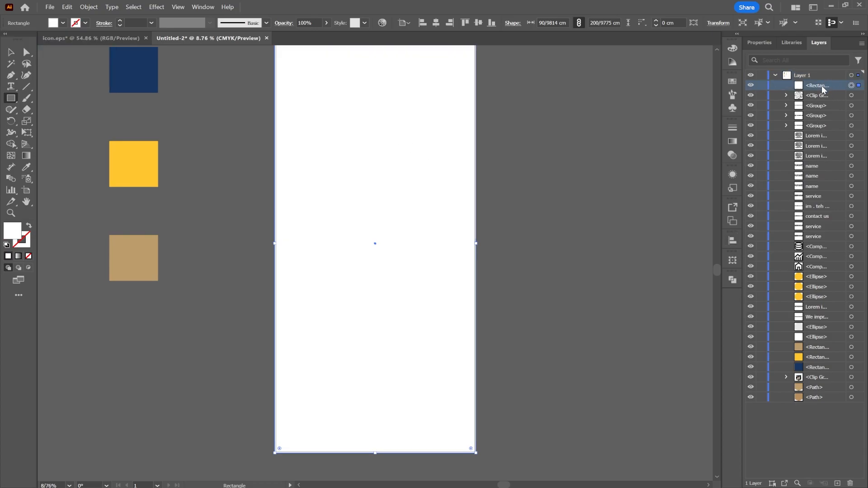
{"action": "left_click_drag", "start_coordinate": [825, 85], "coordinate": [813, 401]}
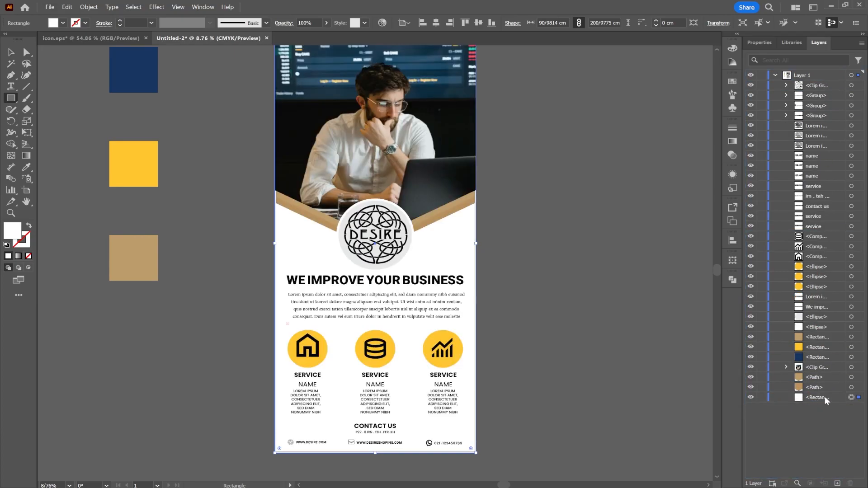
{"action": "left_click_drag", "start_coordinate": [840, 396], "coordinate": [831, 85]}
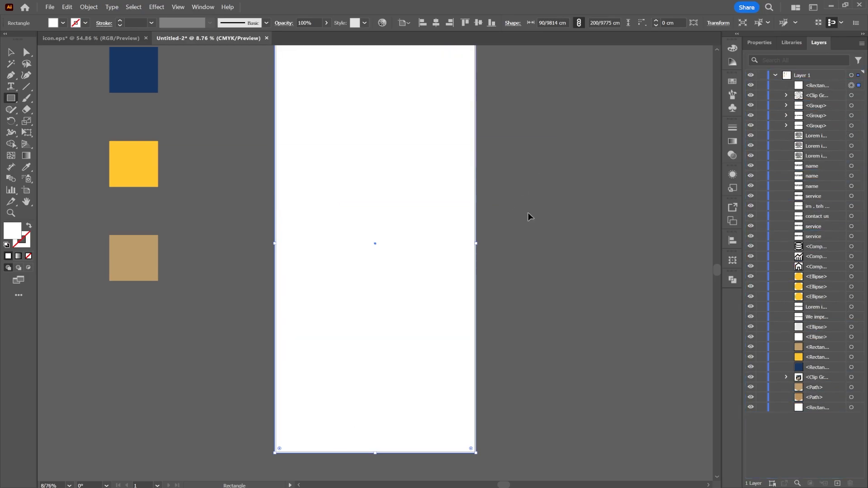
{"action": "key", "text": "ctrl+a"}
{"action": "right_click", "coordinate": [415, 122]}
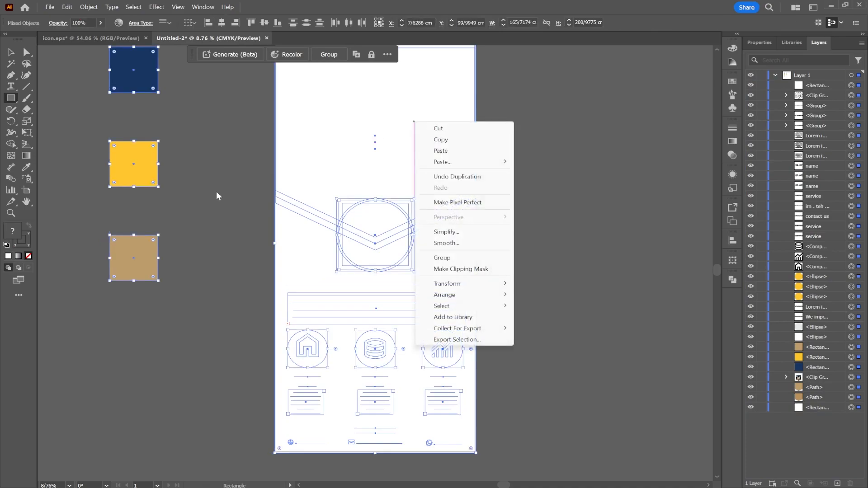
{"action": "left_click", "coordinate": [204, 181]}
{"action": "left_click", "coordinate": [458, 266]}
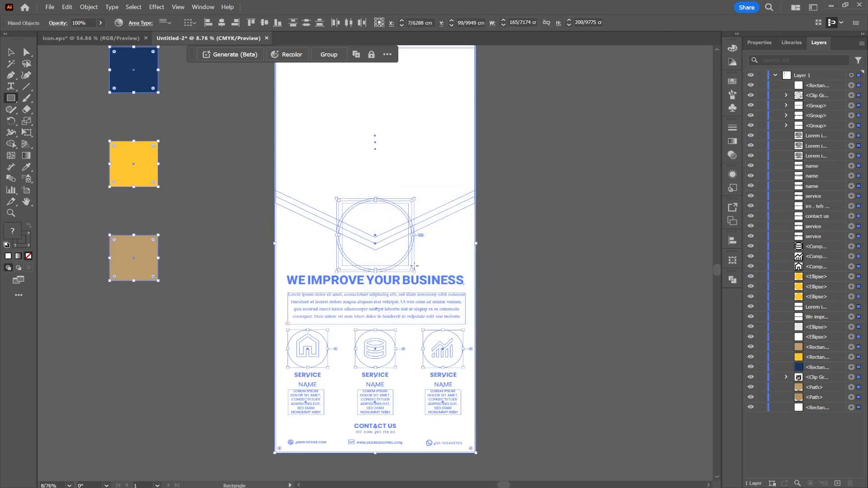
Step: Delete the blue, yellow and tan colour swatch squares beside the banner
{"action": "key", "text": "v"}
{"action": "left_click", "coordinate": [73, 125]}
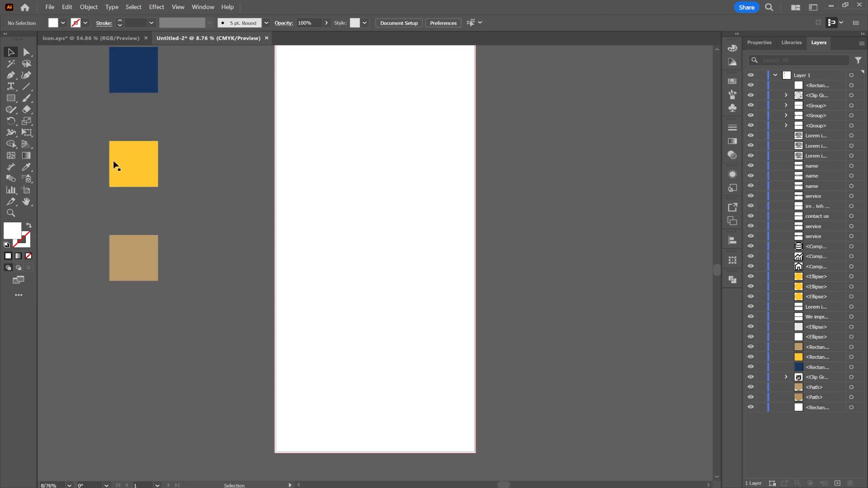
{"action": "scroll", "coordinate": [86, 79], "scroll_direction": "up", "scroll_amount": 2}
{"action": "left_click_drag", "start_coordinate": [86, 79], "coordinate": [87, 94]}
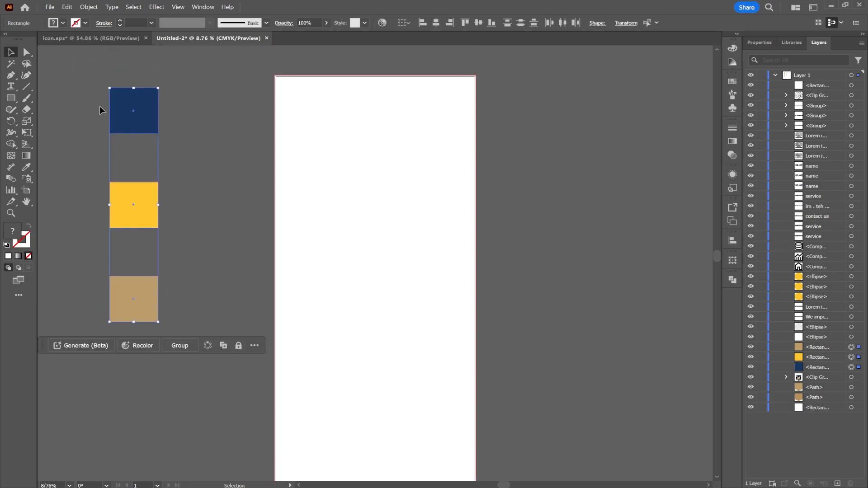
{"action": "key", "text": "Delete"}
Step: Clip all the banner artwork to the topmost white rectangle with a clipping mask and deselect everything
{"action": "scroll", "coordinate": [533, 195], "scroll_direction": "down", "scroll_amount": 1}
{"action": "scroll", "coordinate": [533, 195], "scroll_direction": "right", "scroll_amount": 2}
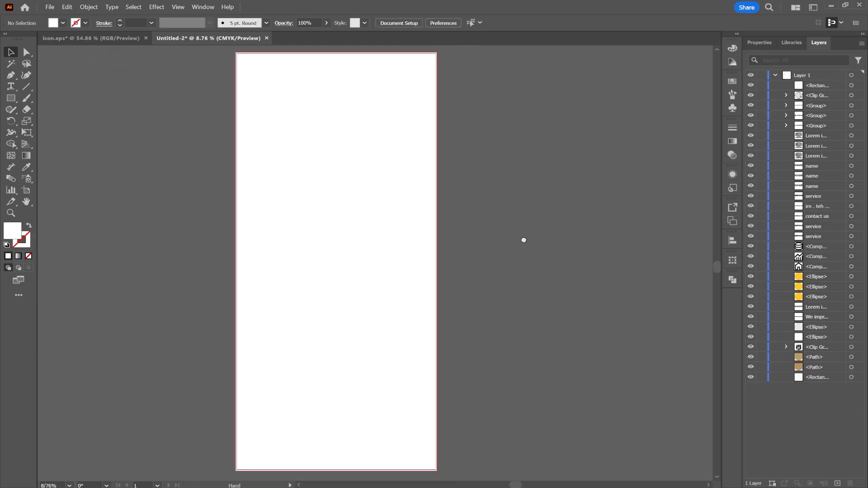
{"action": "key", "text": "ctrl+a"}
{"action": "right_click", "coordinate": [344, 163]}
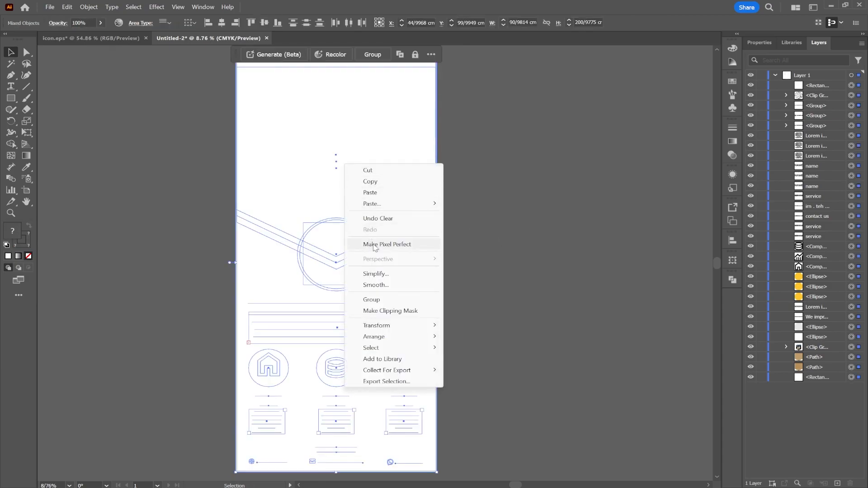
{"action": "left_click", "coordinate": [390, 311]}
{"action": "left_click", "coordinate": [547, 223]}
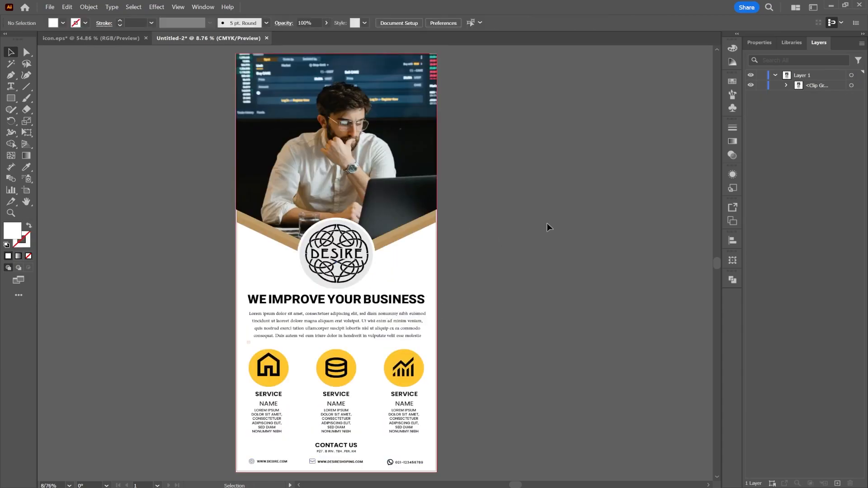
{"action": "scroll", "coordinate": [546, 224], "scroll_direction": "right", "scroll_amount": 4}
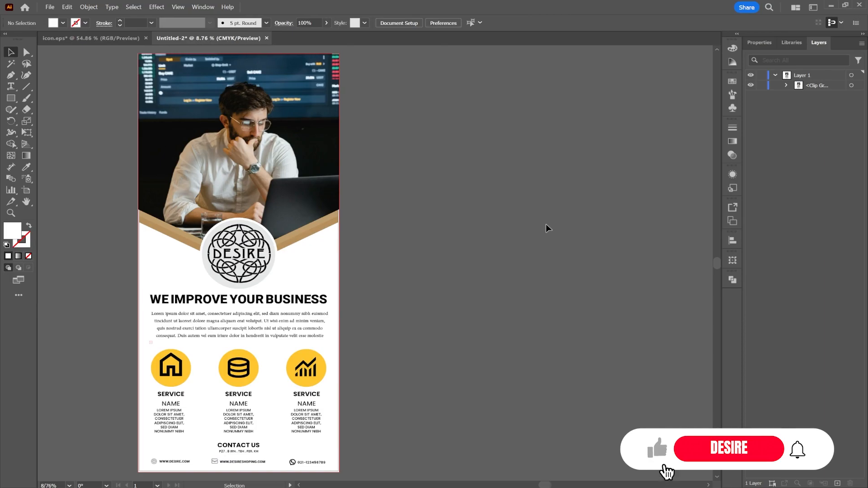
{"action": "scroll", "coordinate": [547, 224], "scroll_direction": "right", "scroll_amount": 1}
{"action": "scroll", "coordinate": [547, 224], "scroll_direction": "right", "scroll_amount": 1}
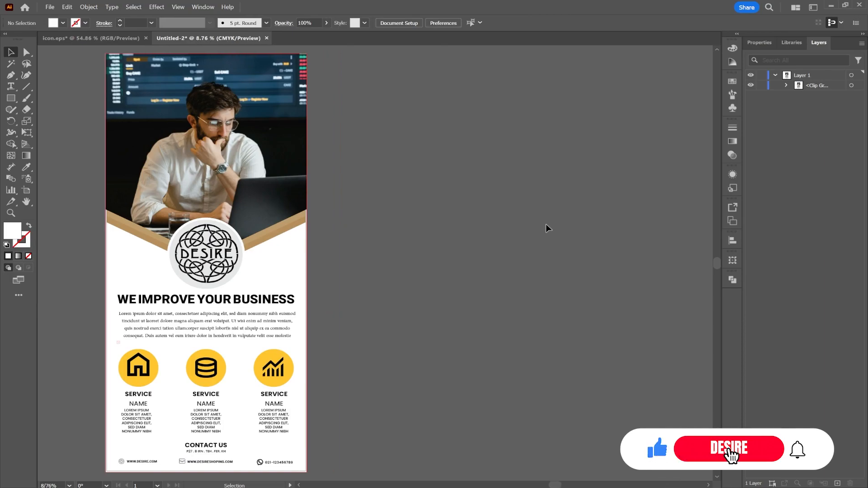